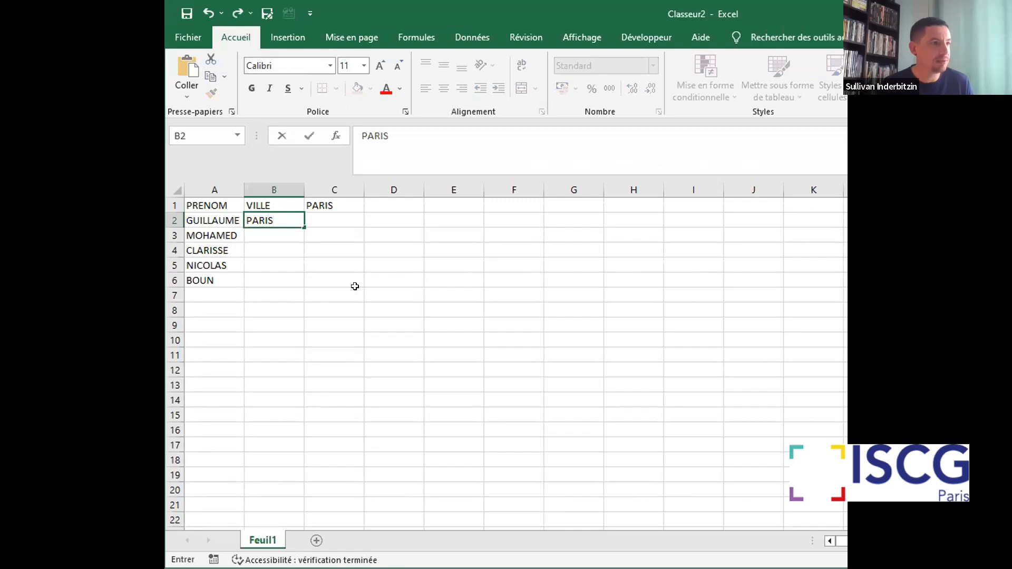
Fill in the remaining VILLE entries in B3 to B6 with NY, PARIS, MARSEILLE and LILLE
click(278, 232)
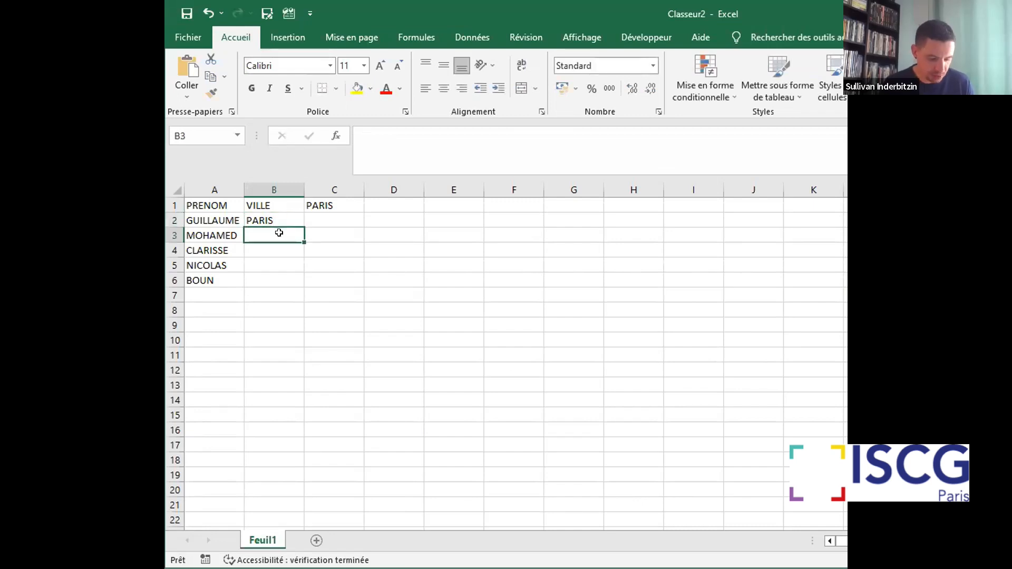
text(NY)
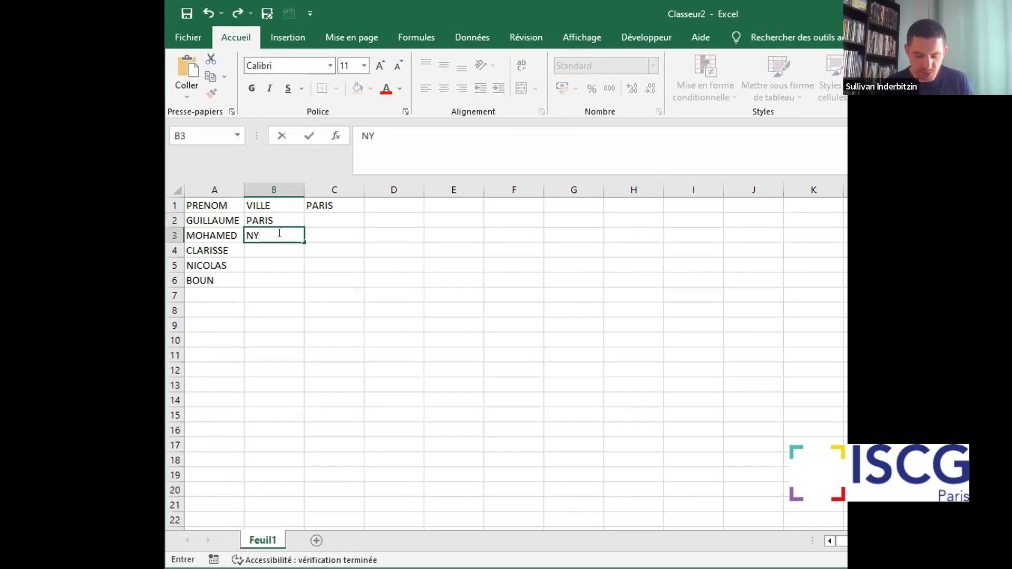
key(Return)
text(PARIS)
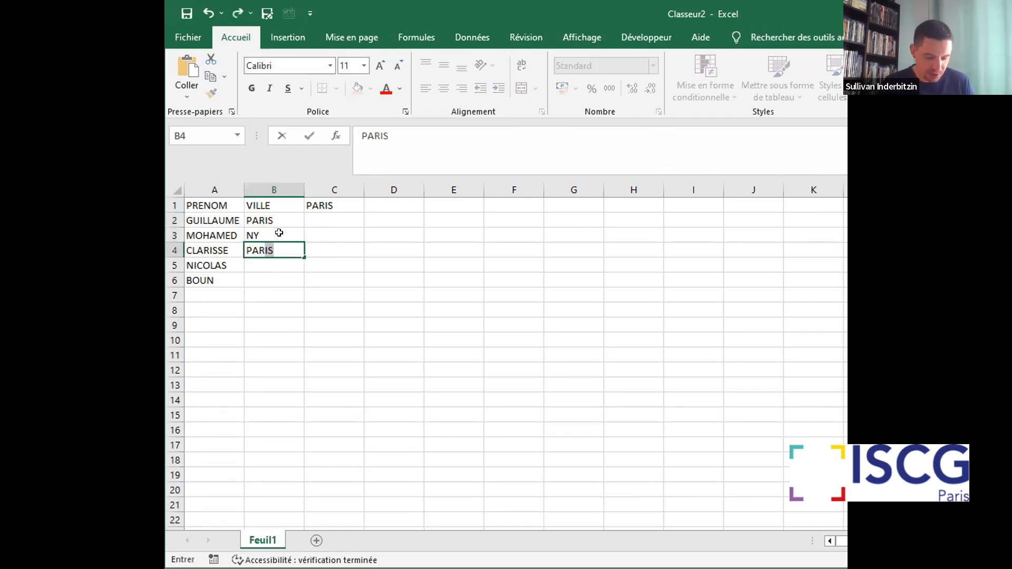
key(Return)
text(MAR)
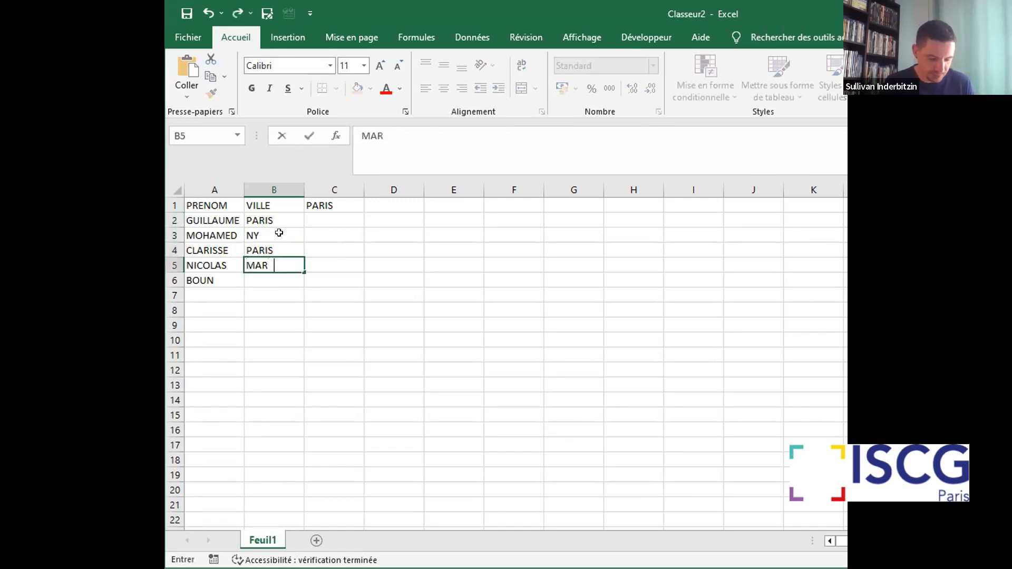
text(SEILLE)
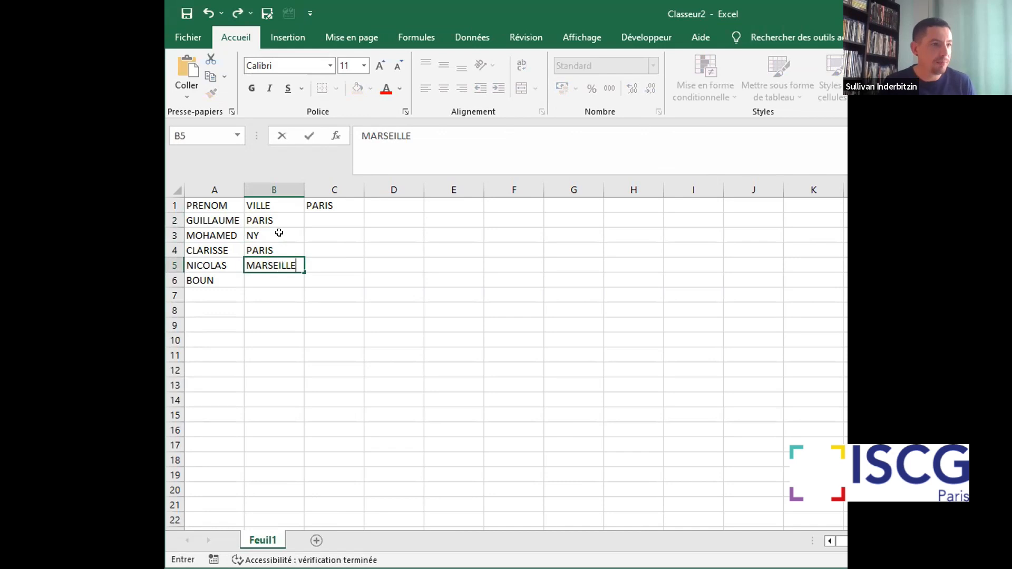
key(Return)
text(LILLE)
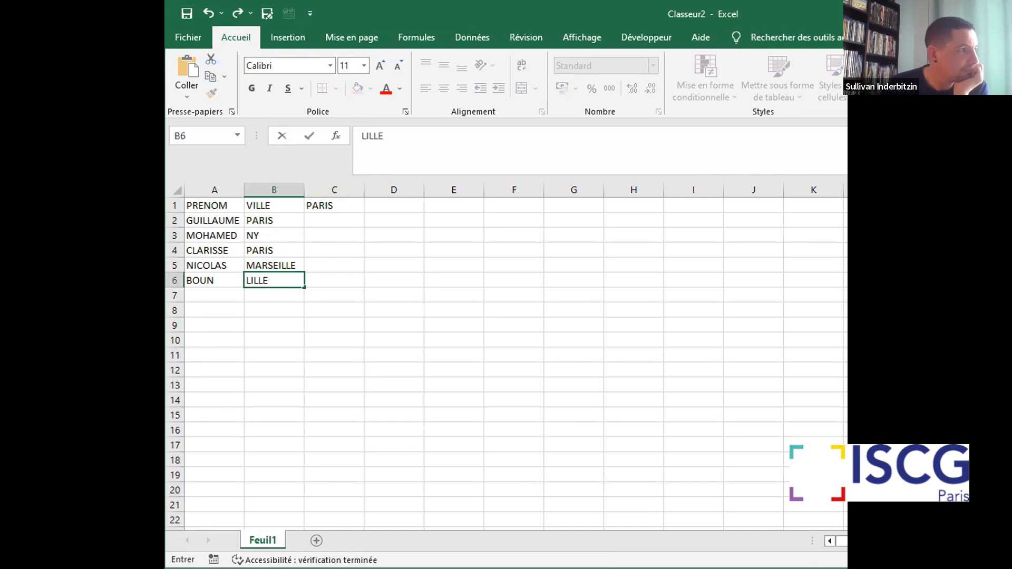
Put a thick outline border around cells C2 to C6 and widen column C
click(324, 217)
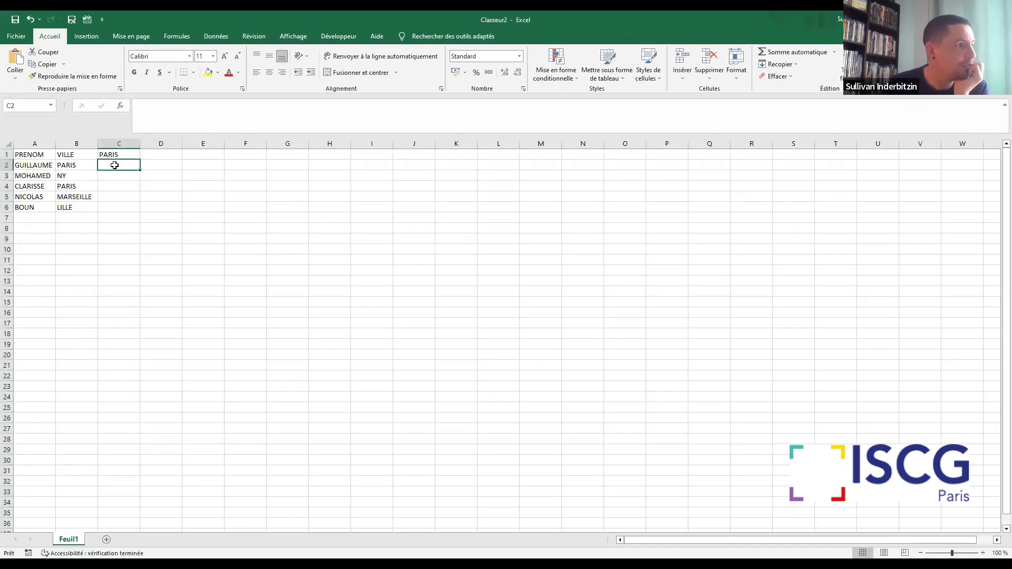
click(116, 193)
click(116, 166)
click(117, 198)
click(117, 215)
drag(113, 163, 116, 210)
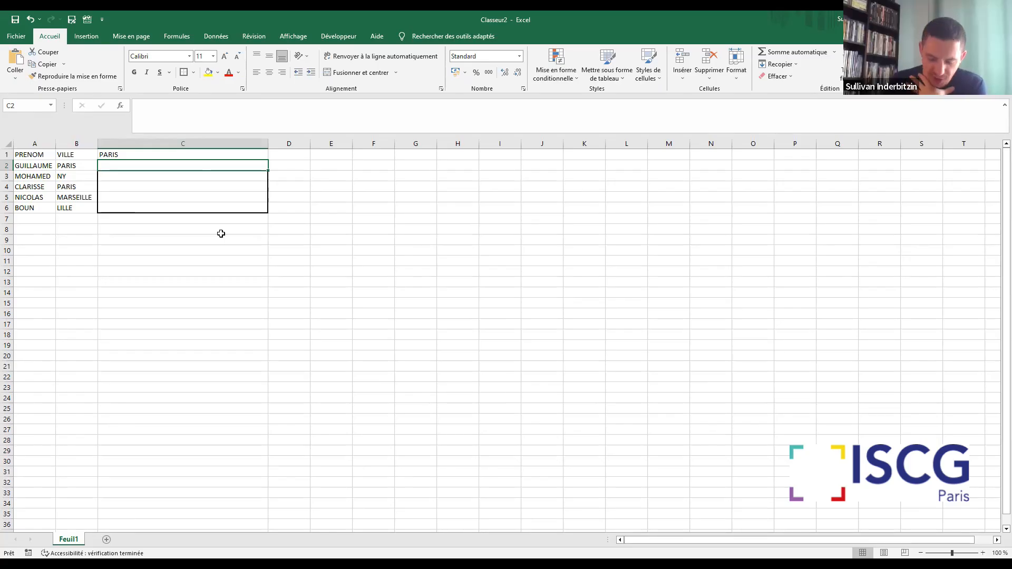
Begin an SI formula in C2 whose logical test checks whether B2 equals "PARIS"
text(=)
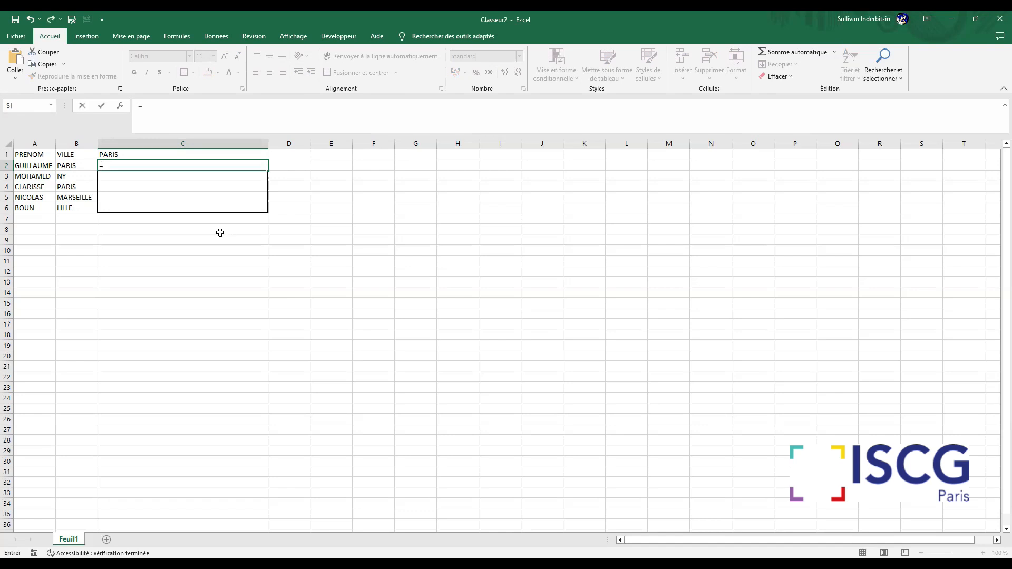
text(si)
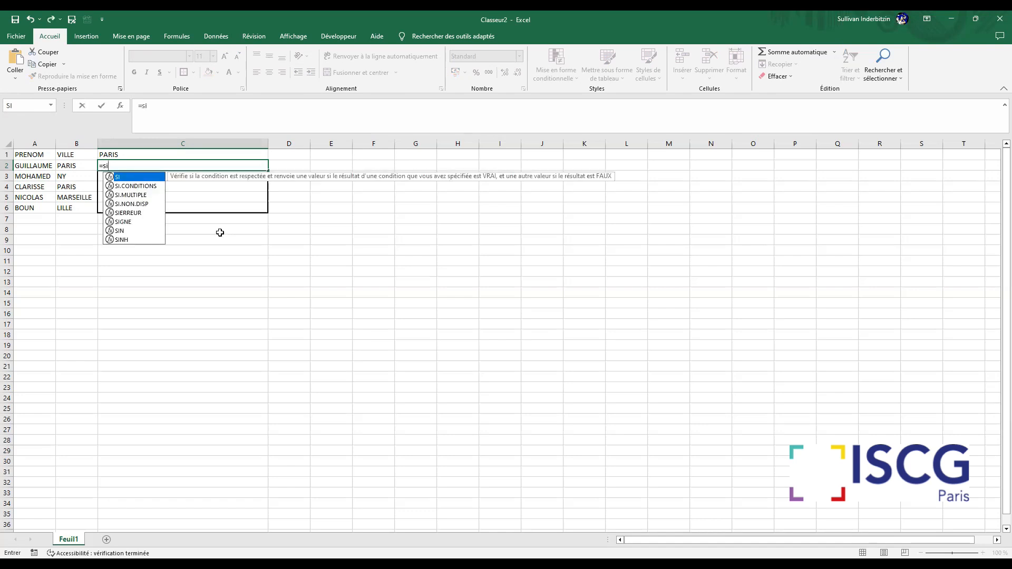
text(()
click(74, 164)
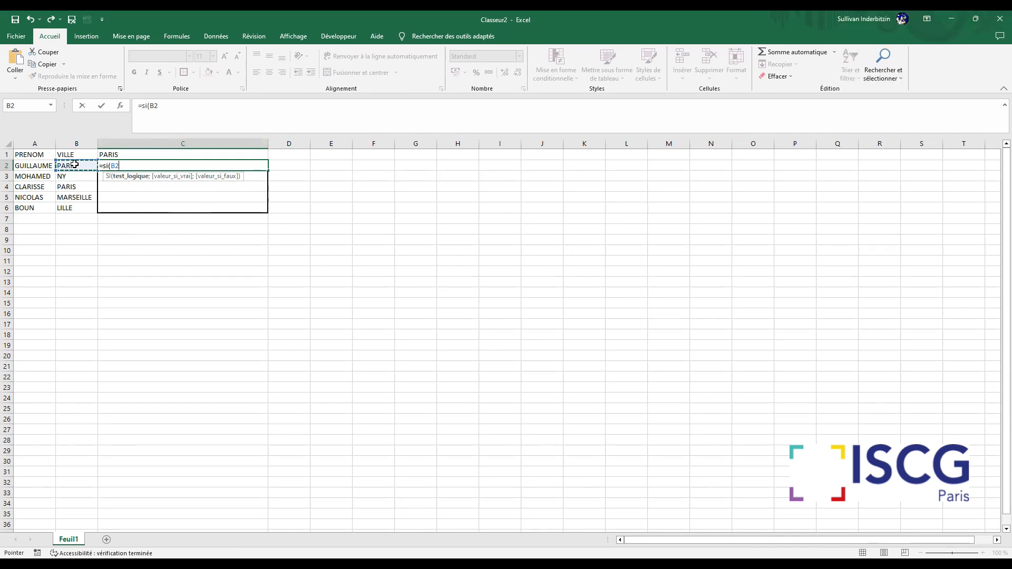
text(=)
text("PAR)
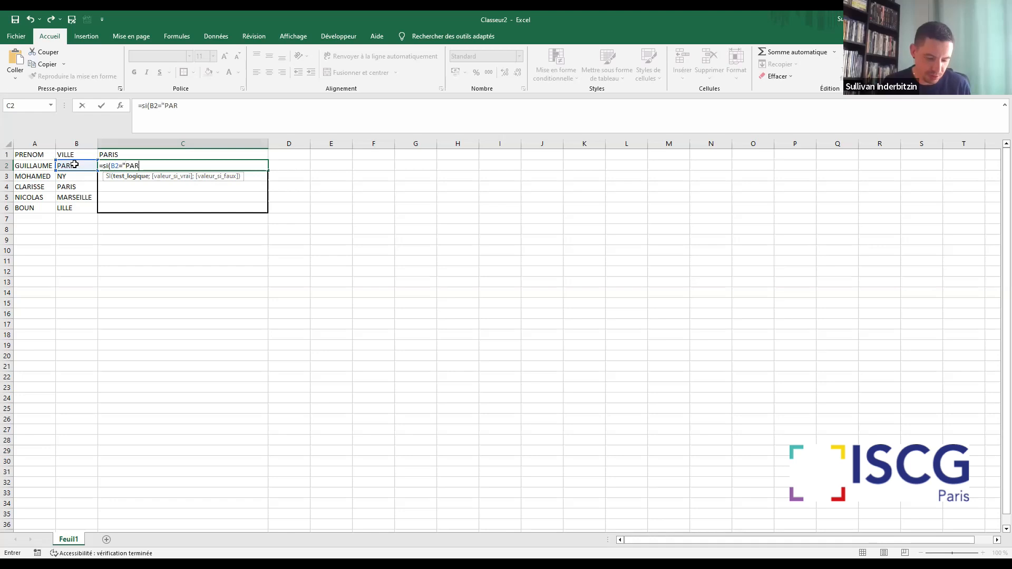
text(IS")
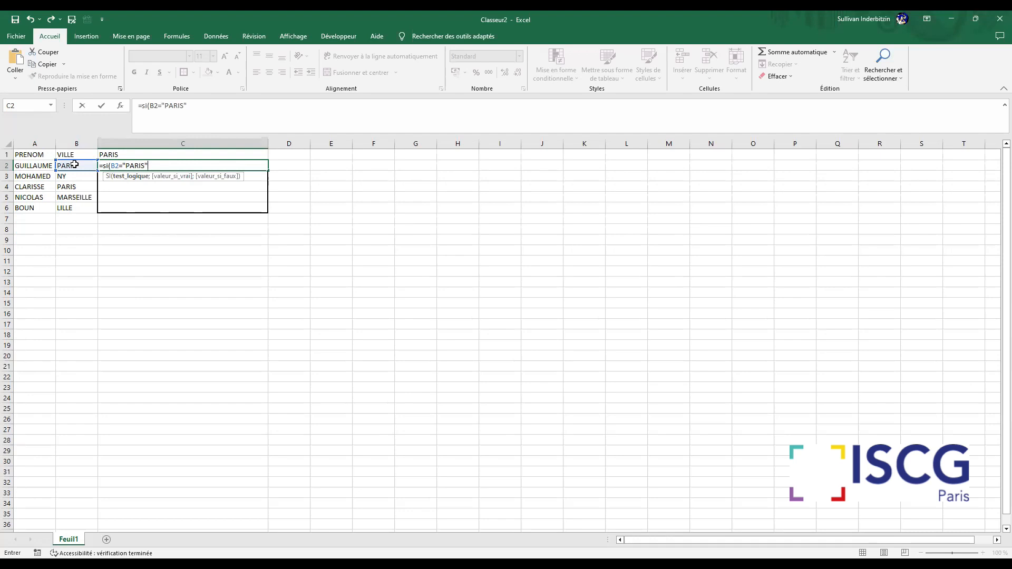
Complete the C2 formula to return "JE PASSE TE VOIR" if true and "JE RESTE CHEZ MOI" if false
text(;"JE PASSE T)
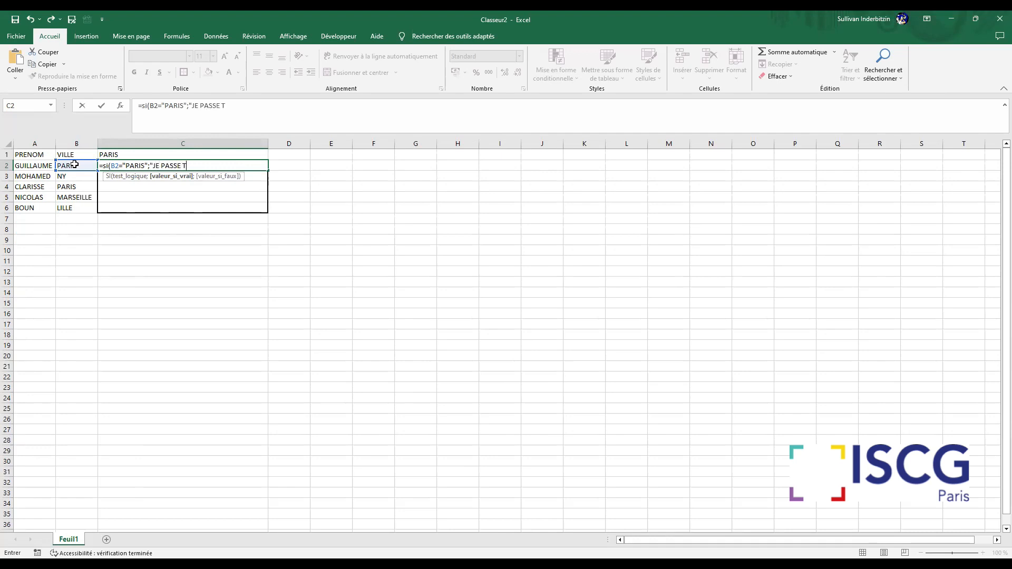
text(E VOIR";)
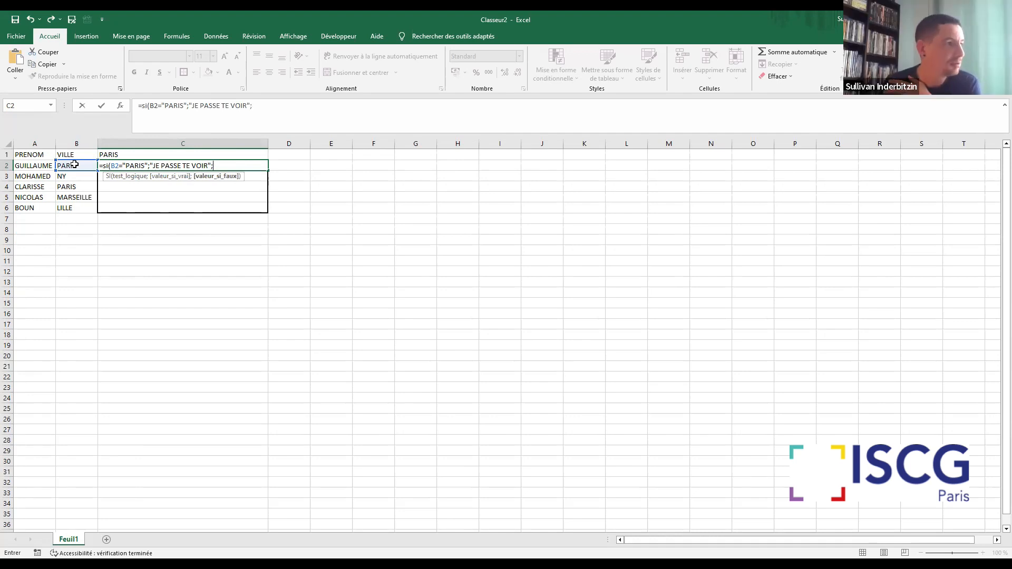
text(")
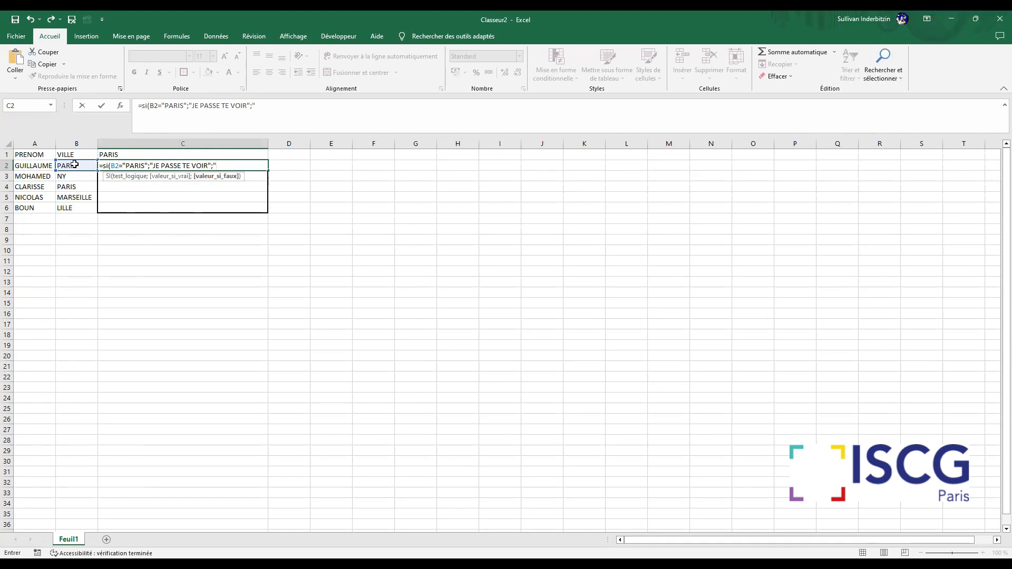
text(JE RESTE CHEZ MOI)
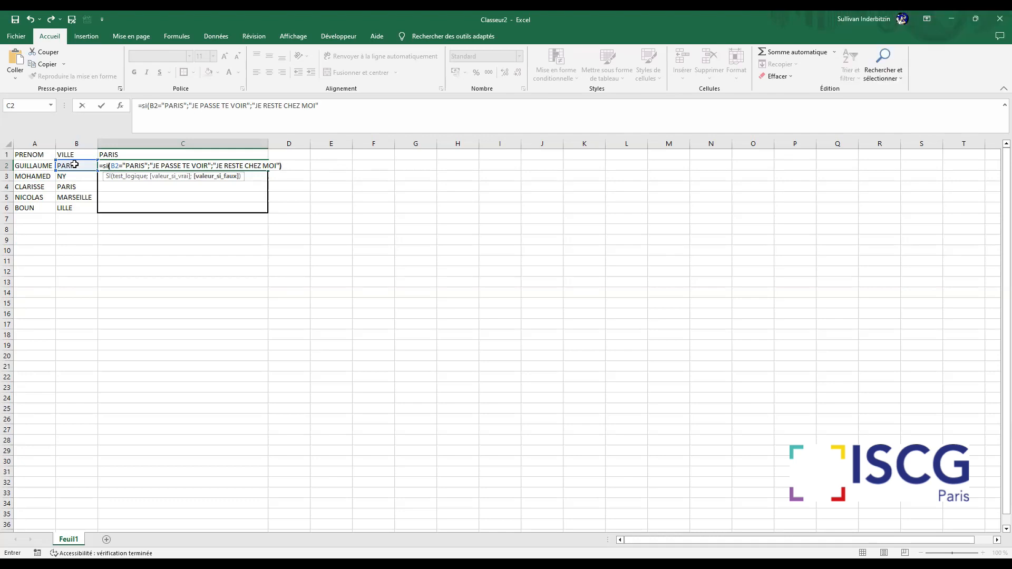
text())
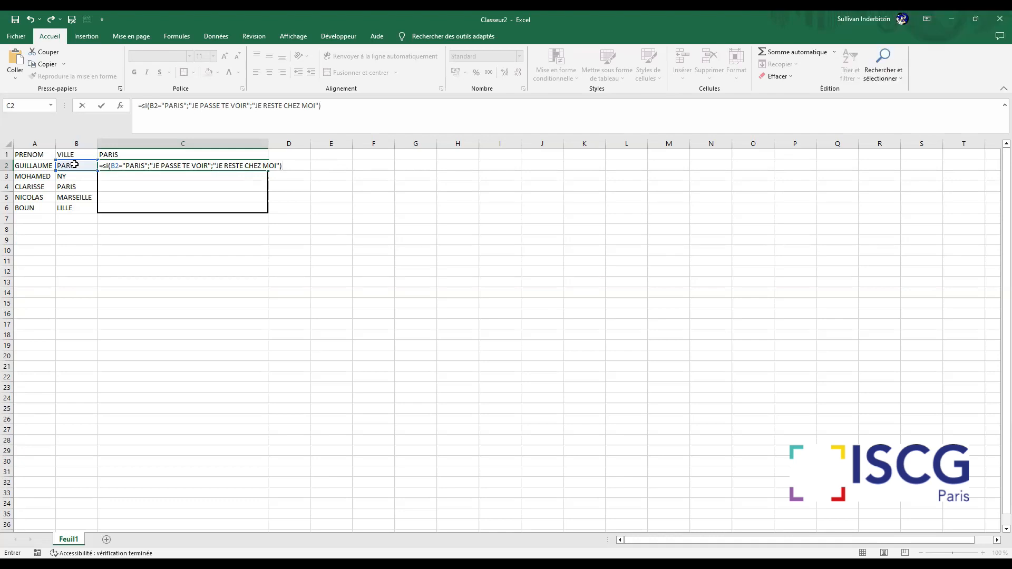
key(Return)
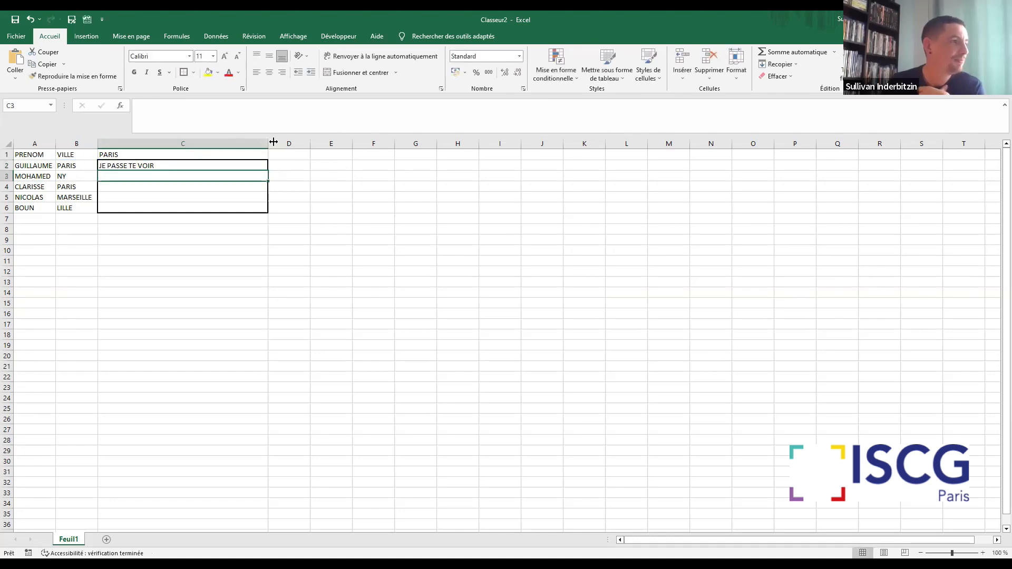
Widen column C further and copy the C2 formula down through C6
drag(274, 143, 469, 212)
click(359, 168)
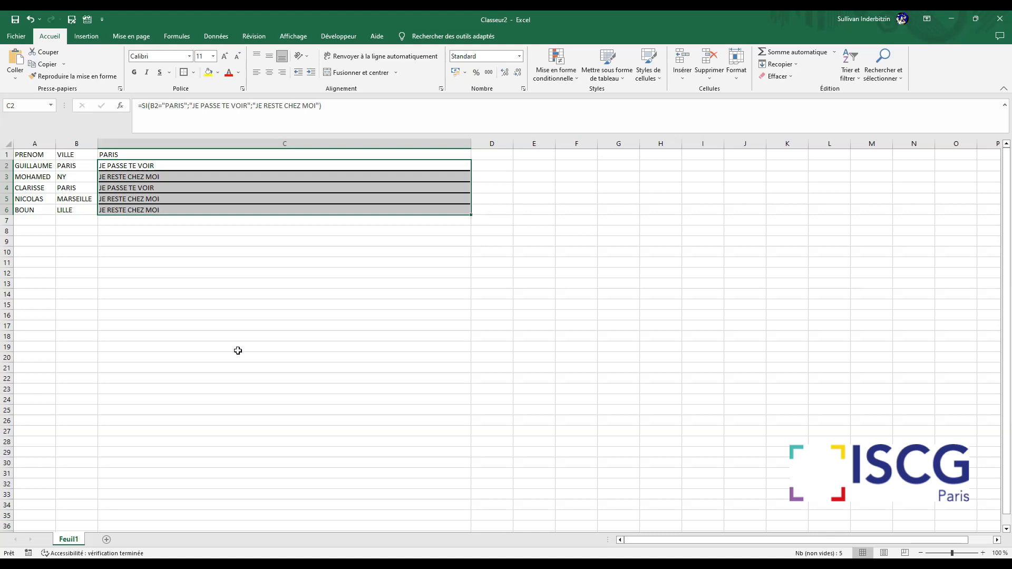
Undo the formula fill, and copy the SI formula from C2 down to C6 again
key(ctrl+z)
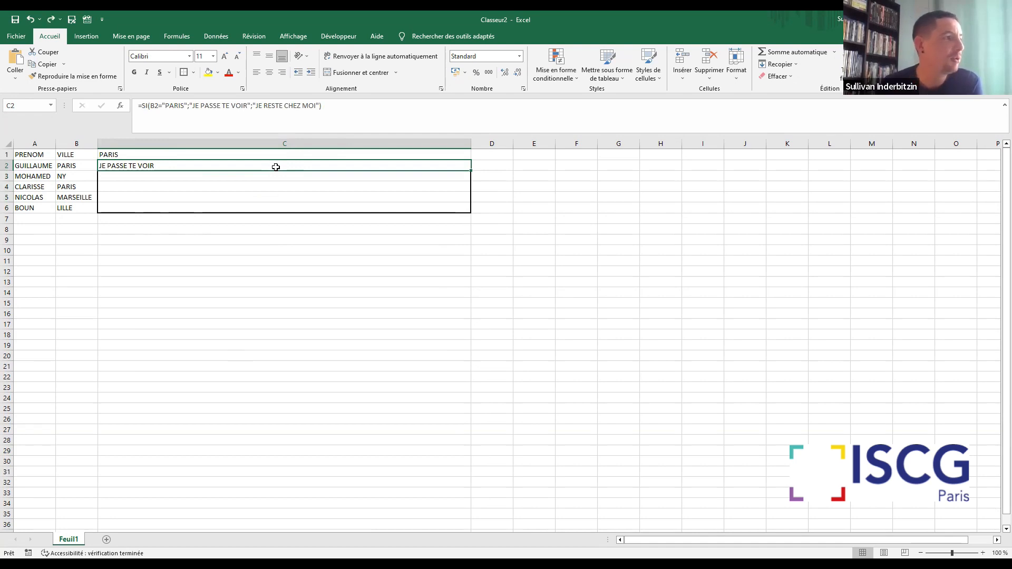
key(Return)
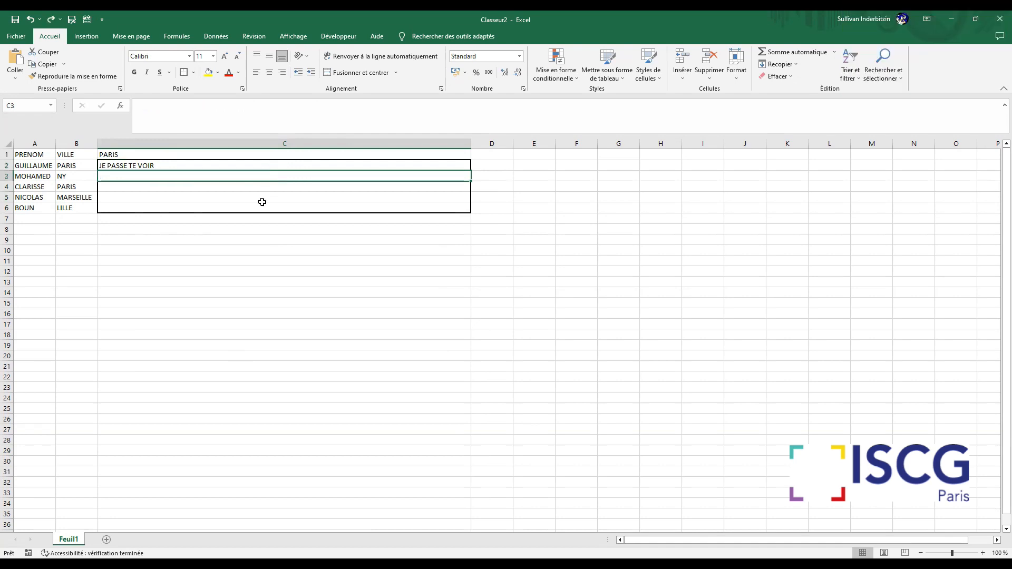
click(254, 164)
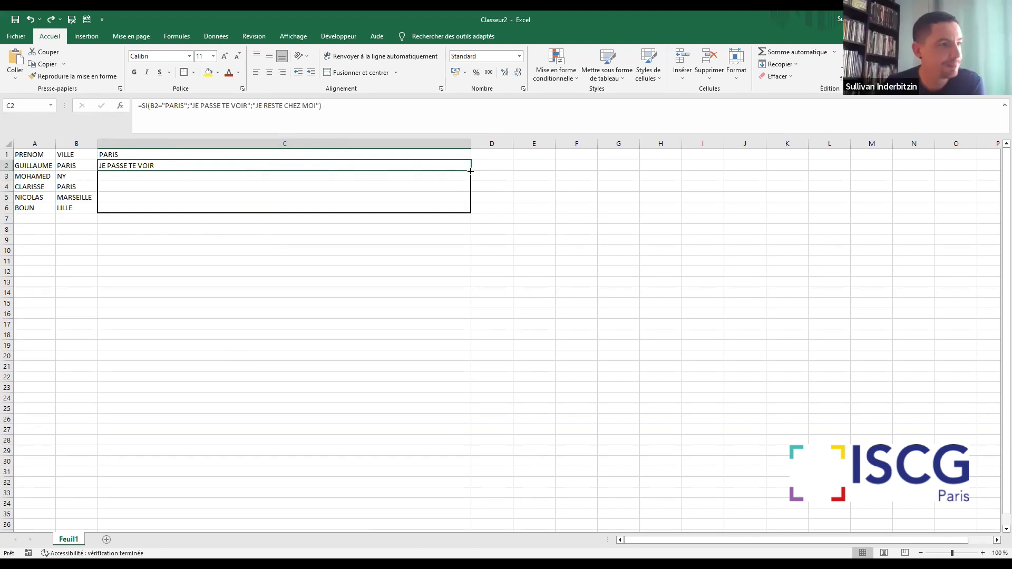
drag(470, 171, 484, 215)
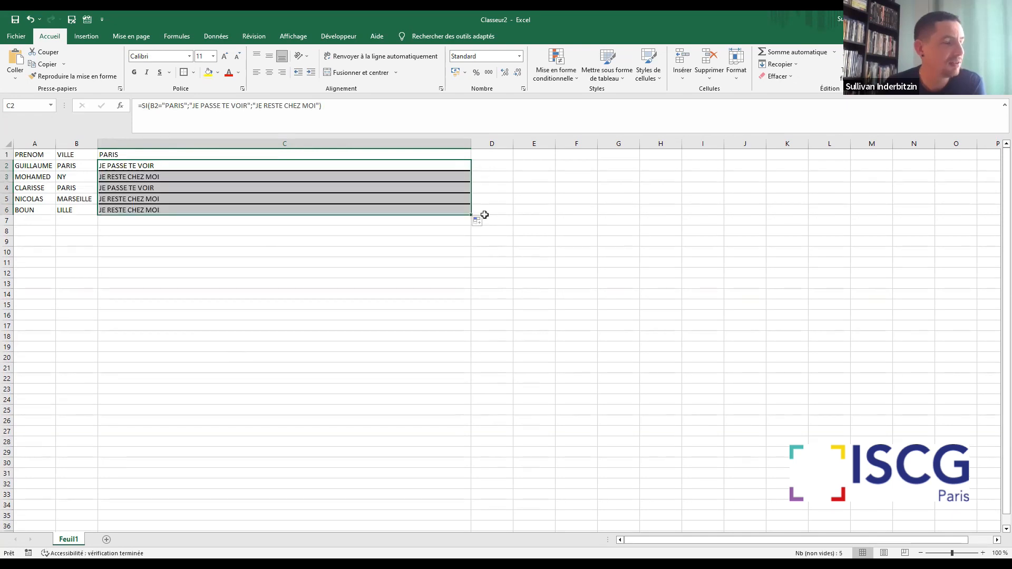
Enter 1 in E2 and fill it down to E16 as an incremented series (Incrémenter une série)
click(528, 168)
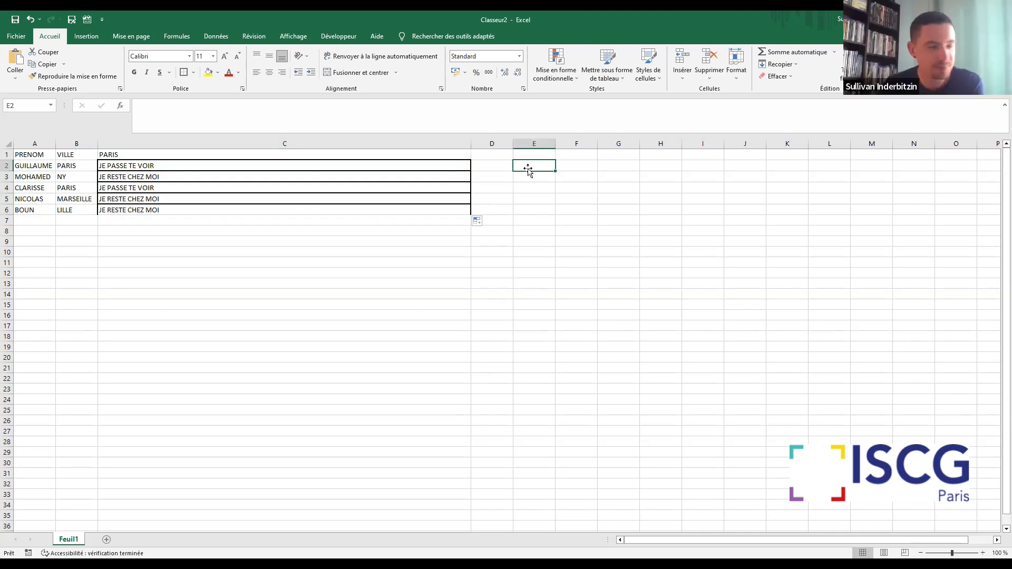
text(1)
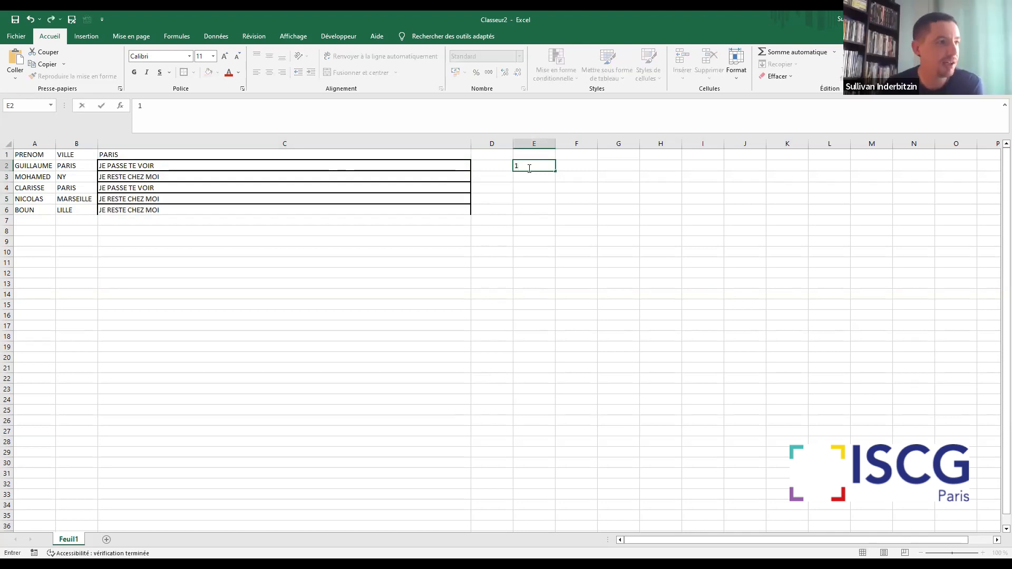
click(618, 242)
click(525, 165)
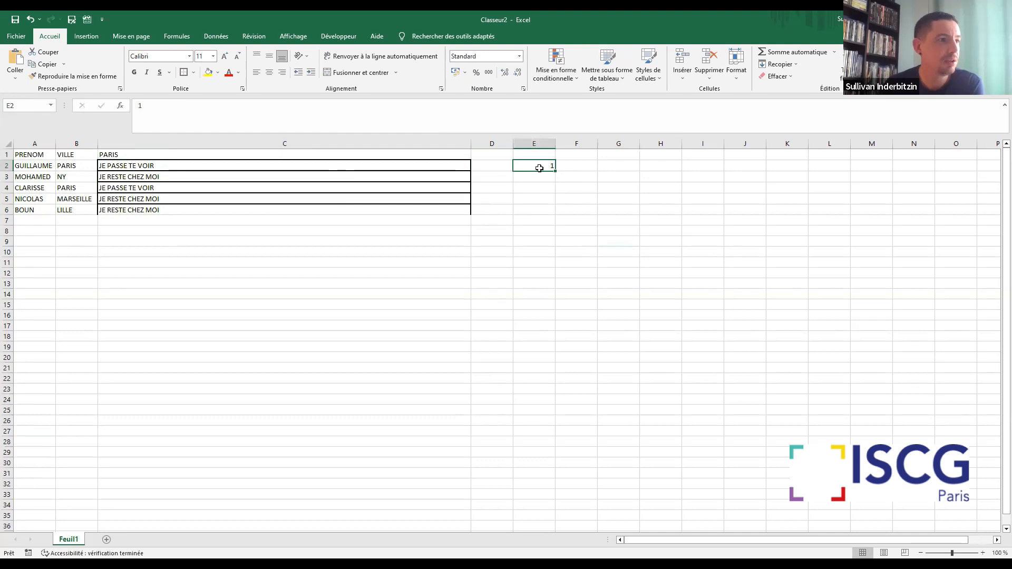
drag(552, 172, 552, 315)
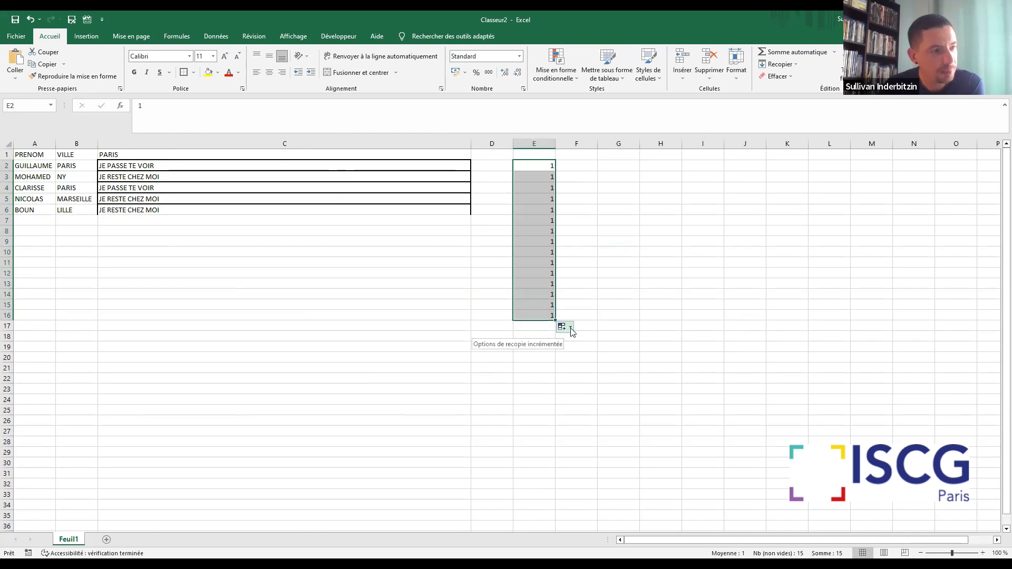
click(571, 328)
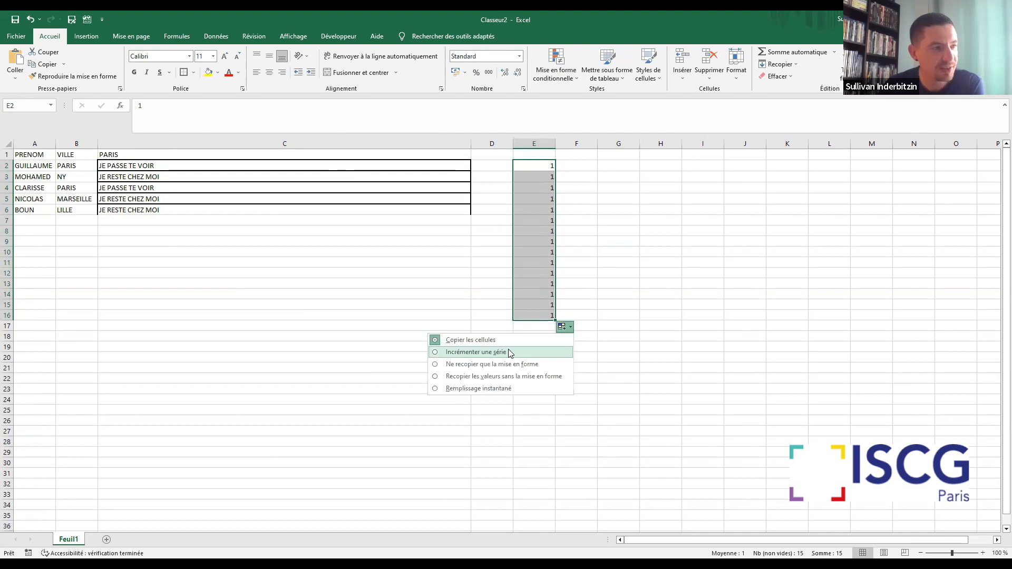
click(476, 352)
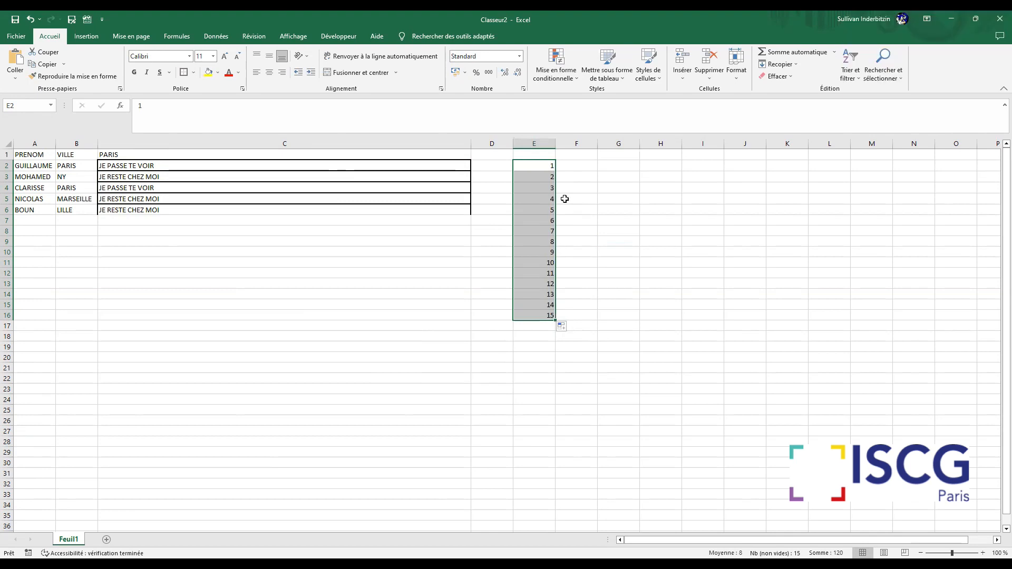
Enter LUNDI in G2 and extend it as a weekday series down to G18
click(599, 165)
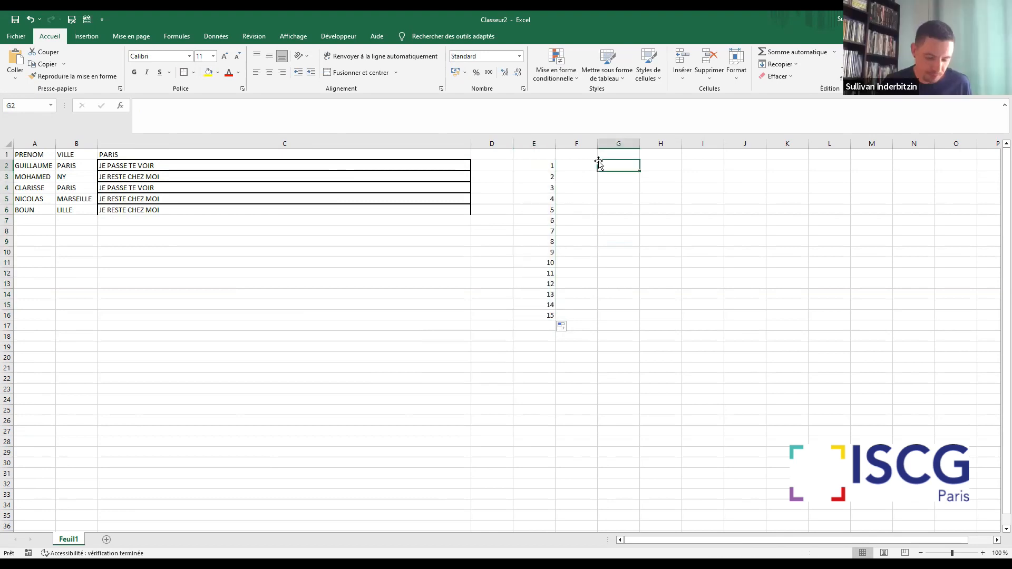
text(LUNDI)
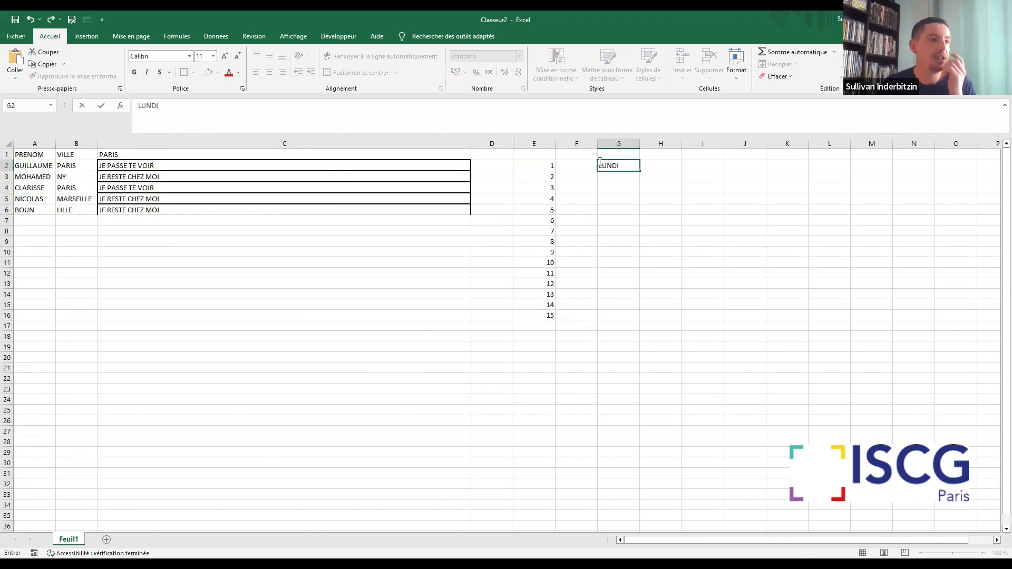
key(Return)
click(635, 167)
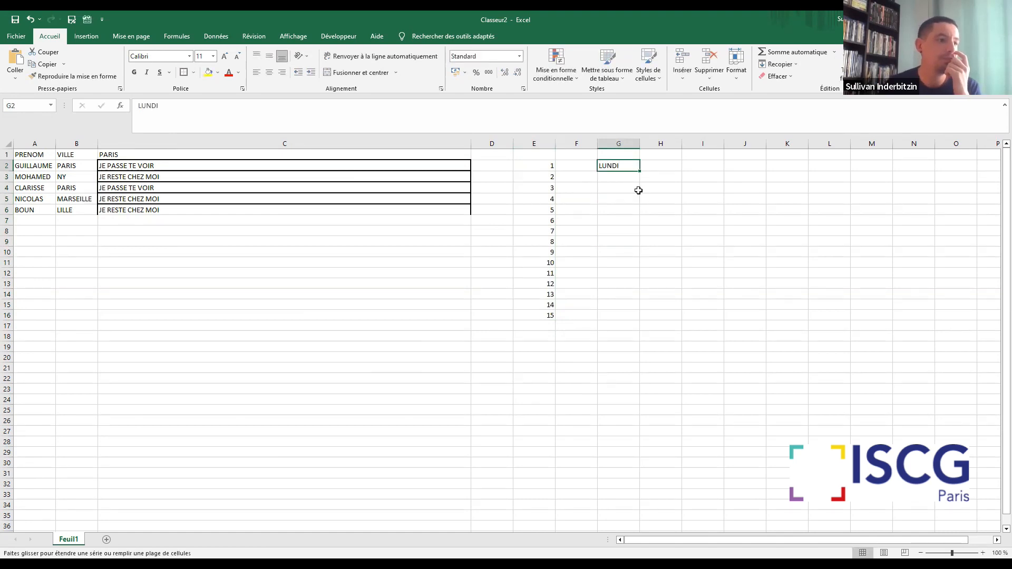
drag(639, 170, 639, 337)
Enter MARS in H2 and extend it as a month series down to H16
click(665, 159)
click(666, 165)
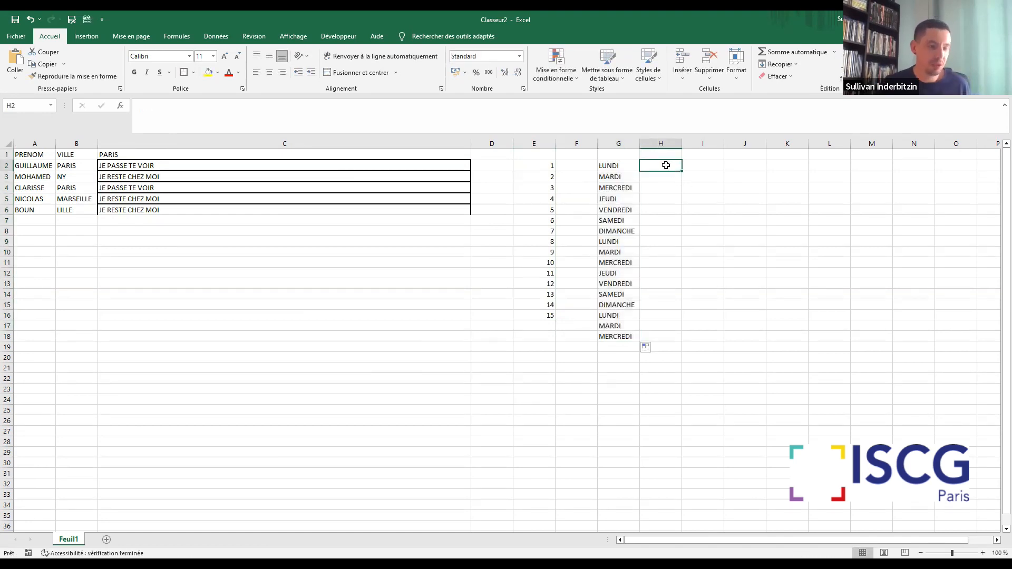
text(MARS)
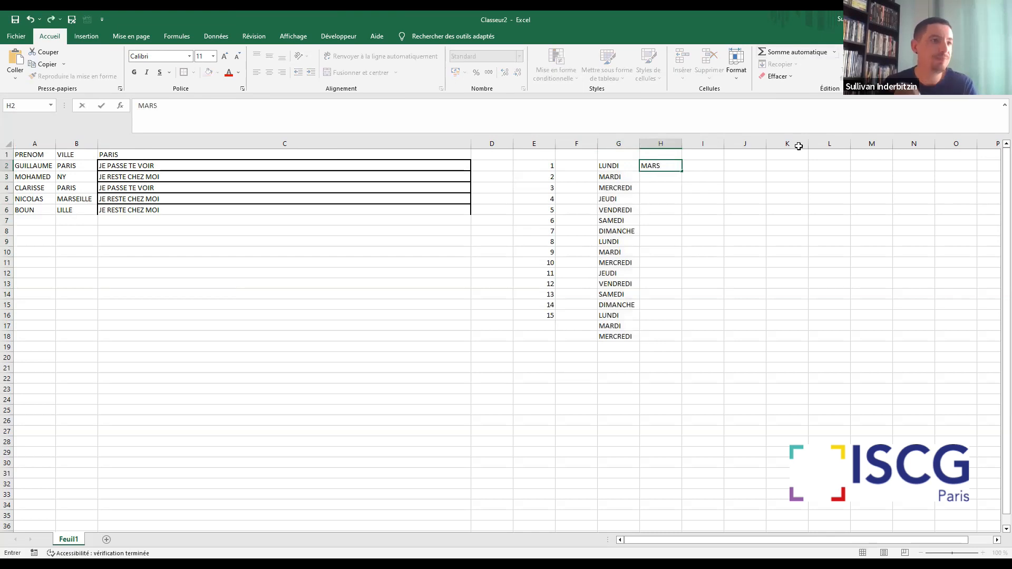
click(754, 211)
click(660, 167)
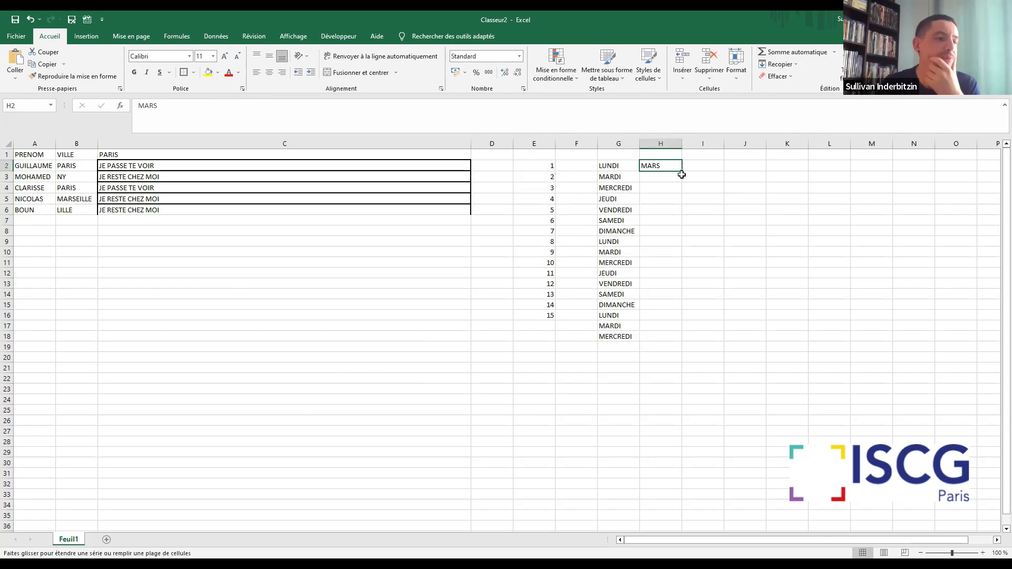
double_click(681, 175)
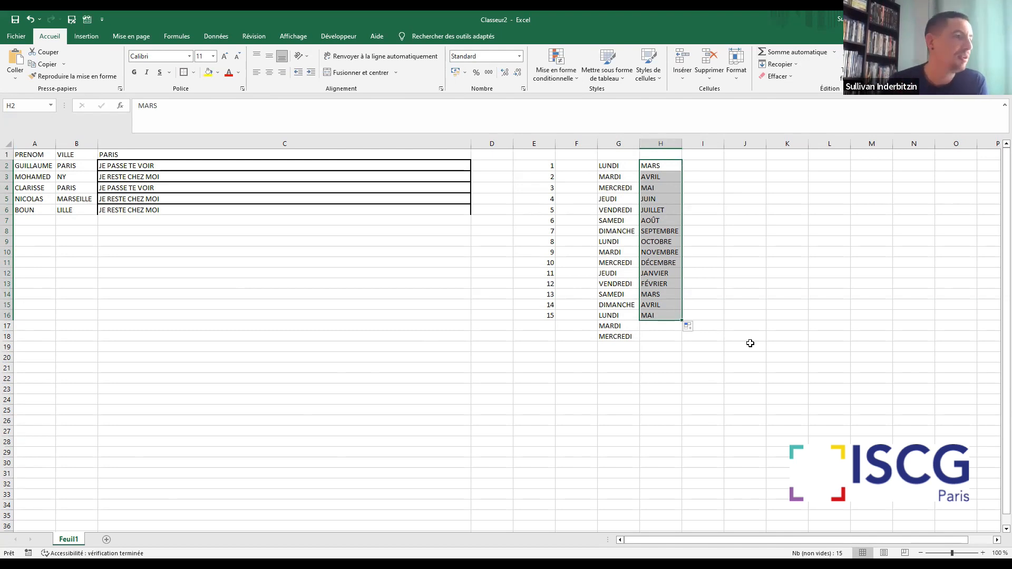
Clear the number, weekday and month series by deleting the contents of E2:H20
click(760, 419)
click(441, 170)
drag(527, 166, 663, 356)
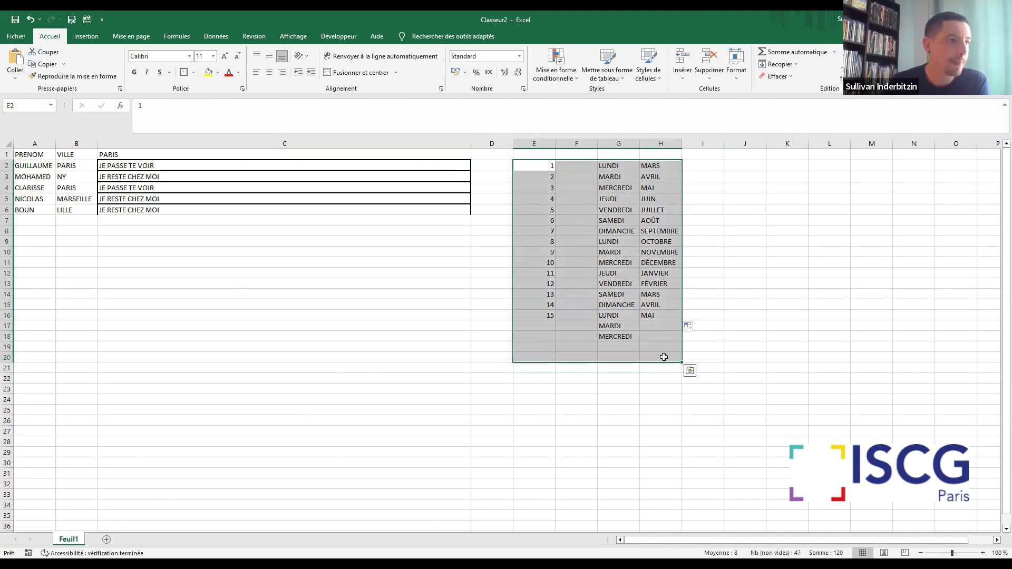
key(Delete)
click(309, 279)
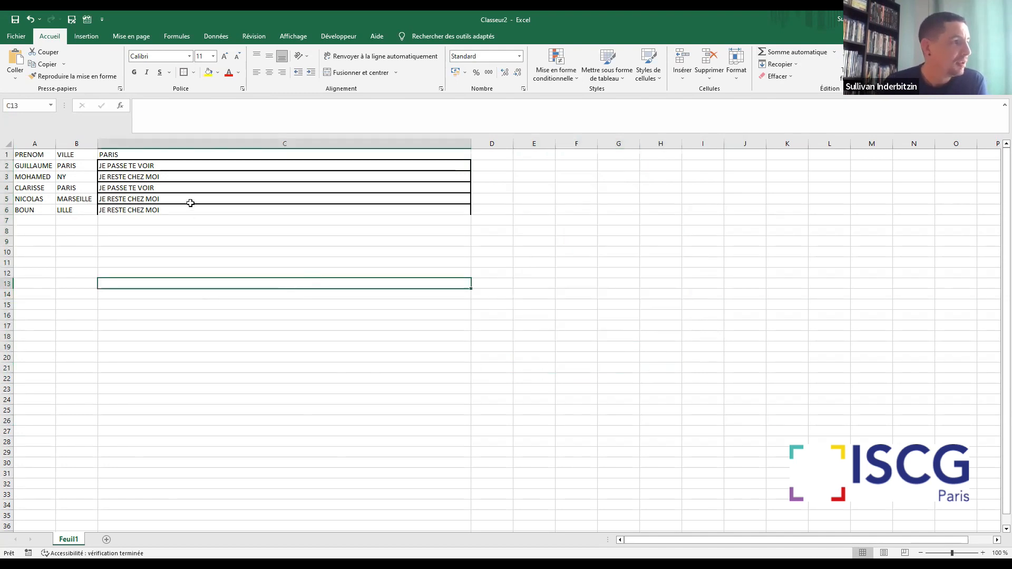
Review the SI formula in C2, and clear the contents of C2 through C11
click(193, 201)
click(192, 166)
click(196, 228)
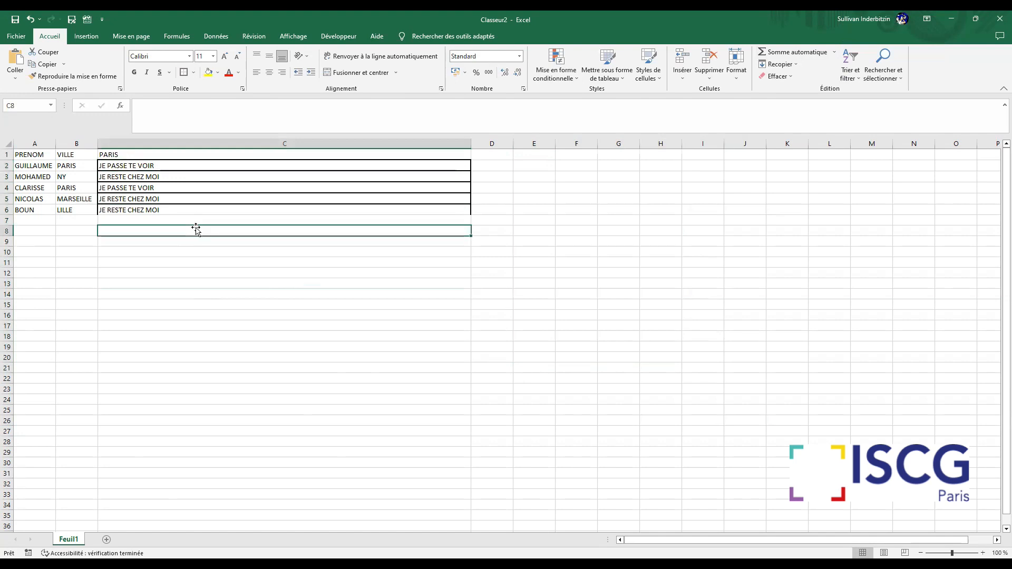
click(557, 176)
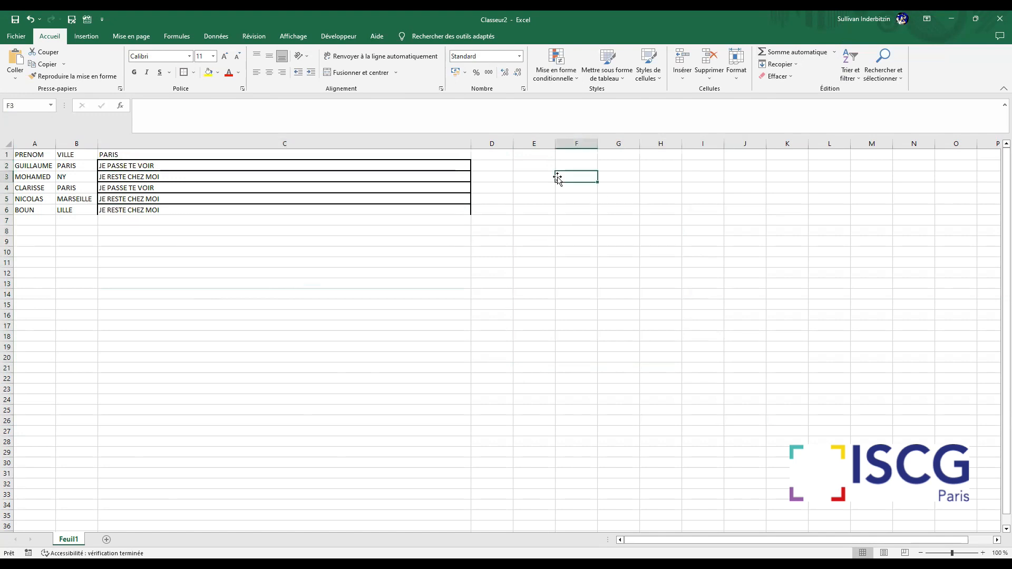
click(185, 164)
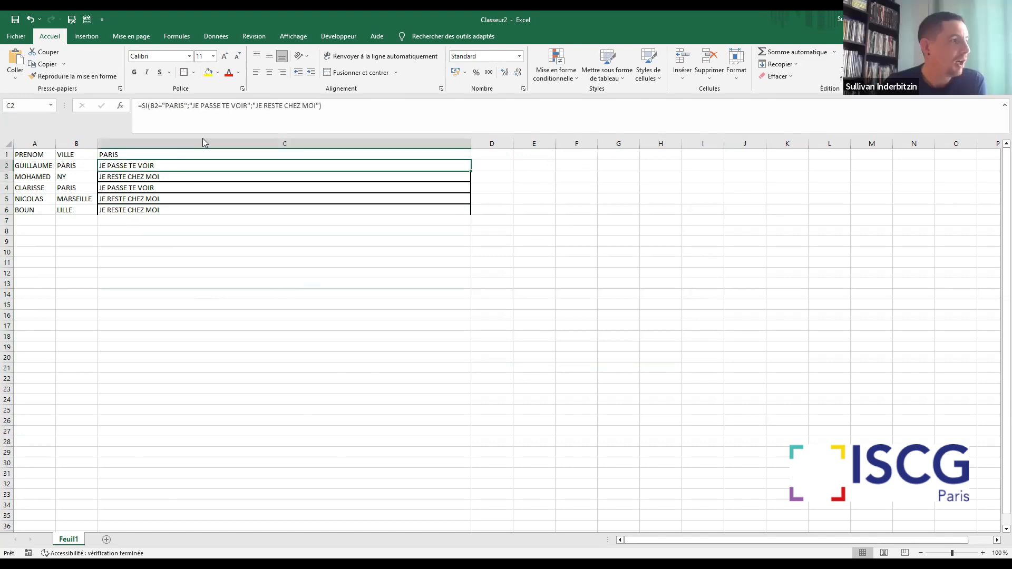
drag(266, 261, 259, 253)
drag(244, 218, 217, 169)
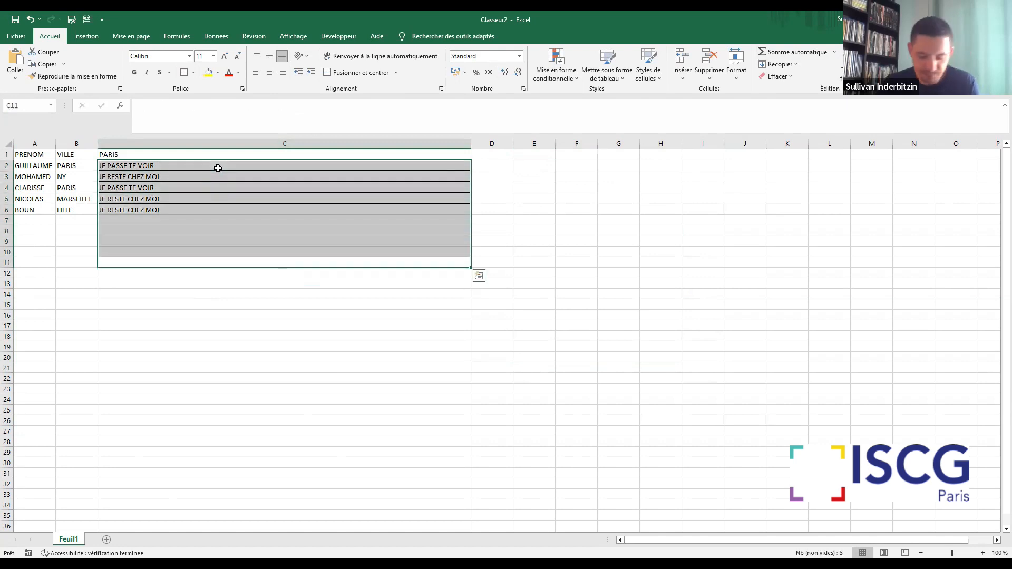
Begin a new formula in C10 with =SI(, ready for its logical test
click(373, 251)
click(164, 118)
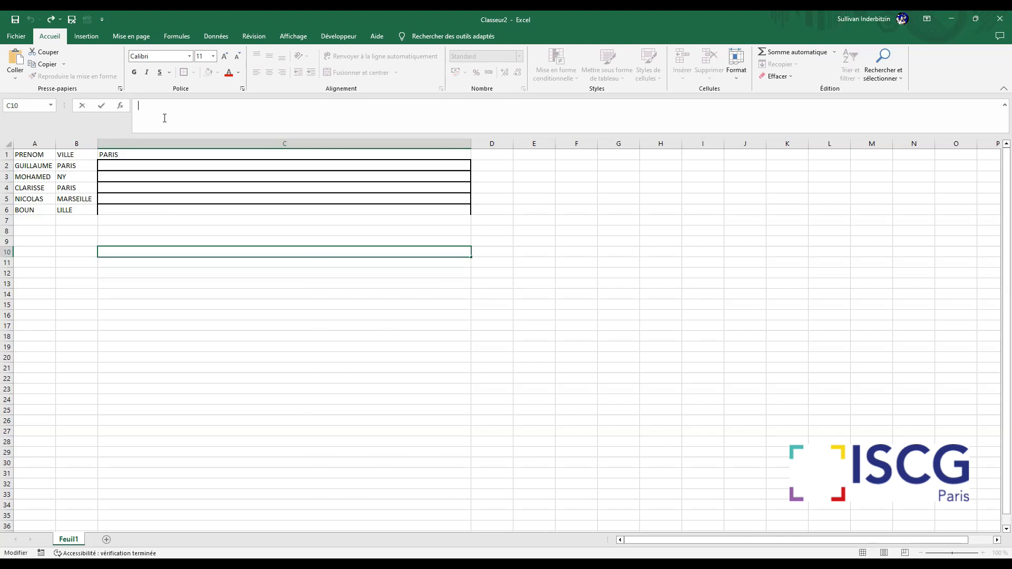
text(=)
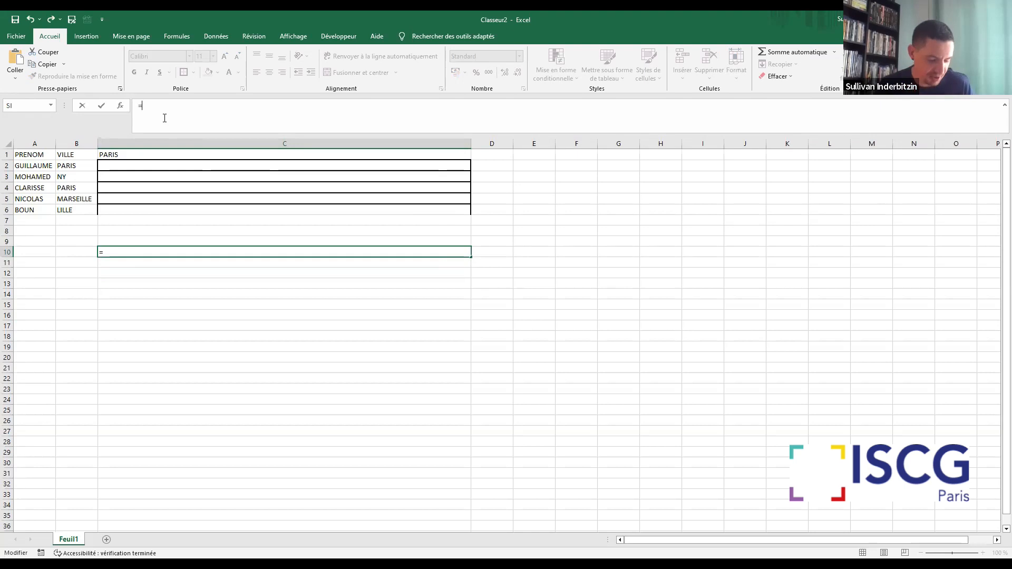
text(SI)
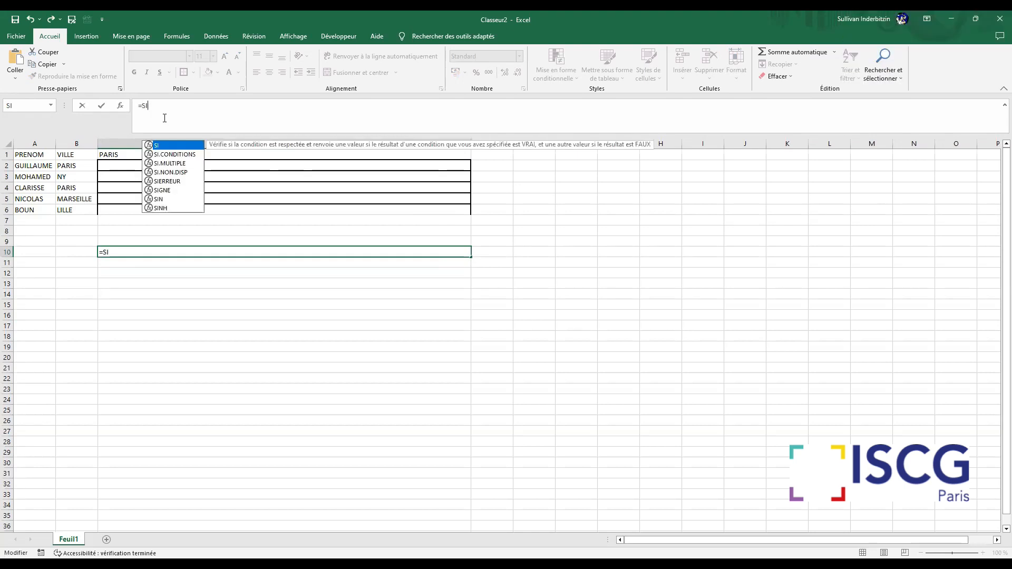
text(()
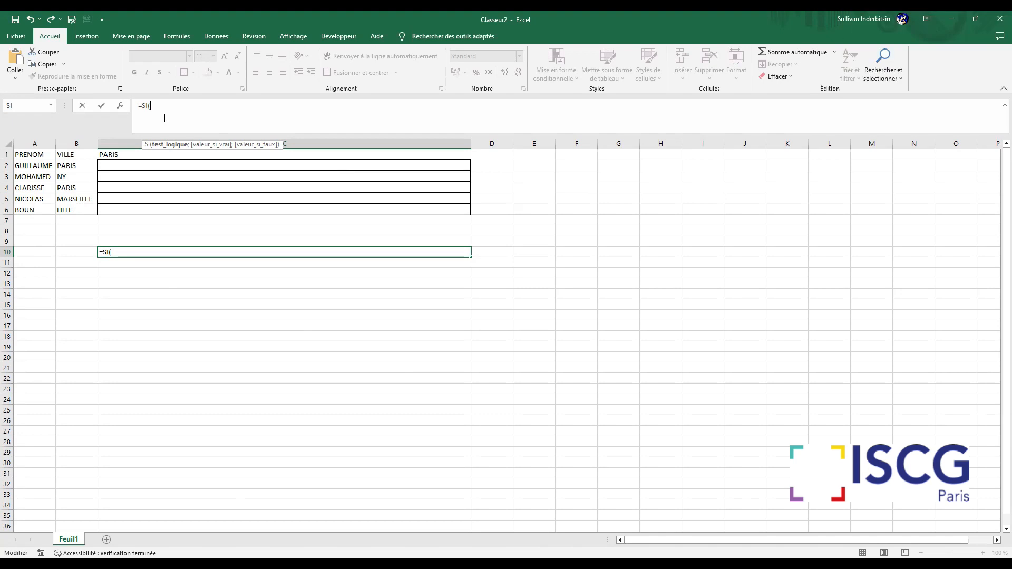
Try "HABITE PARIS" as the logical test of the C10 formula, and remove it back to =SI(
text("HABITE PARIS")
text(;)
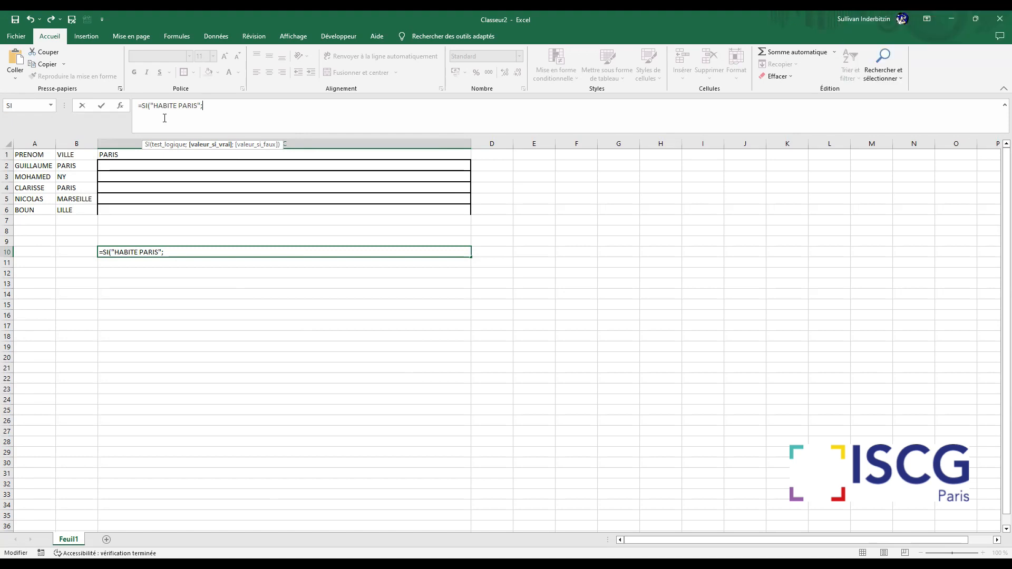
drag(213, 105, 150, 106)
key(BackSpace)
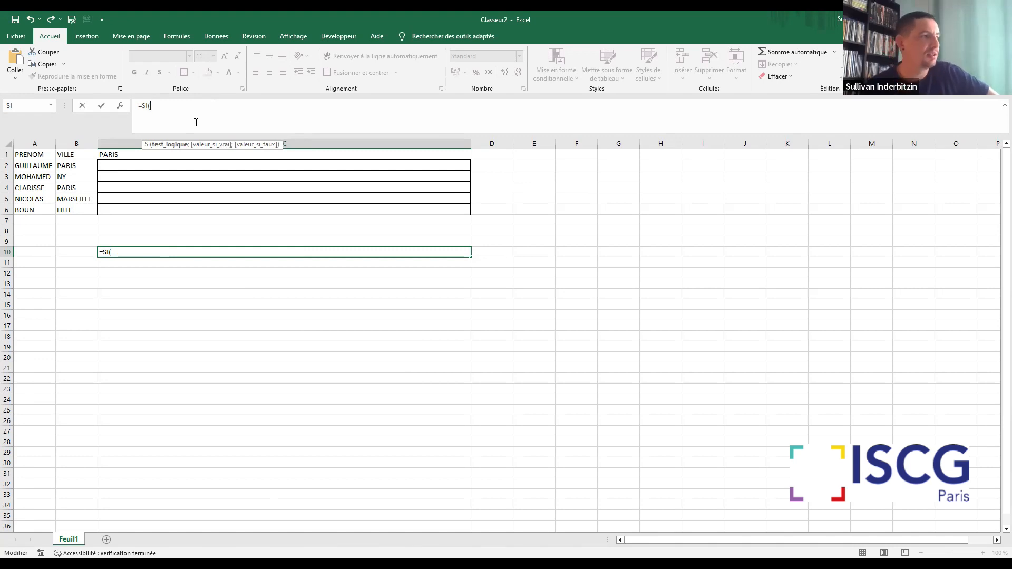
Set the logical test of the C10 formula to B2="PARIS", referencing the first city cell
click(77, 168)
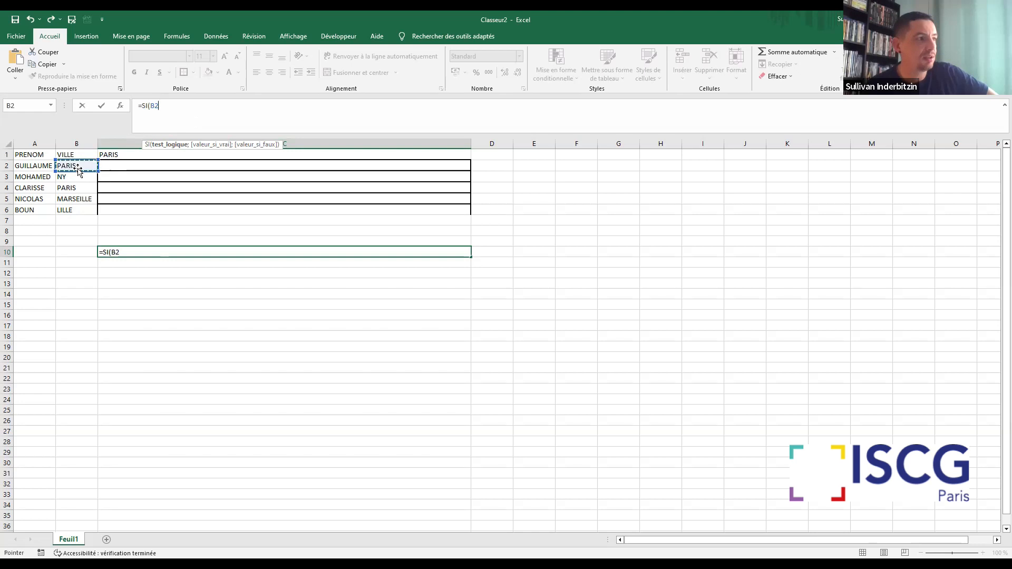
text(=)
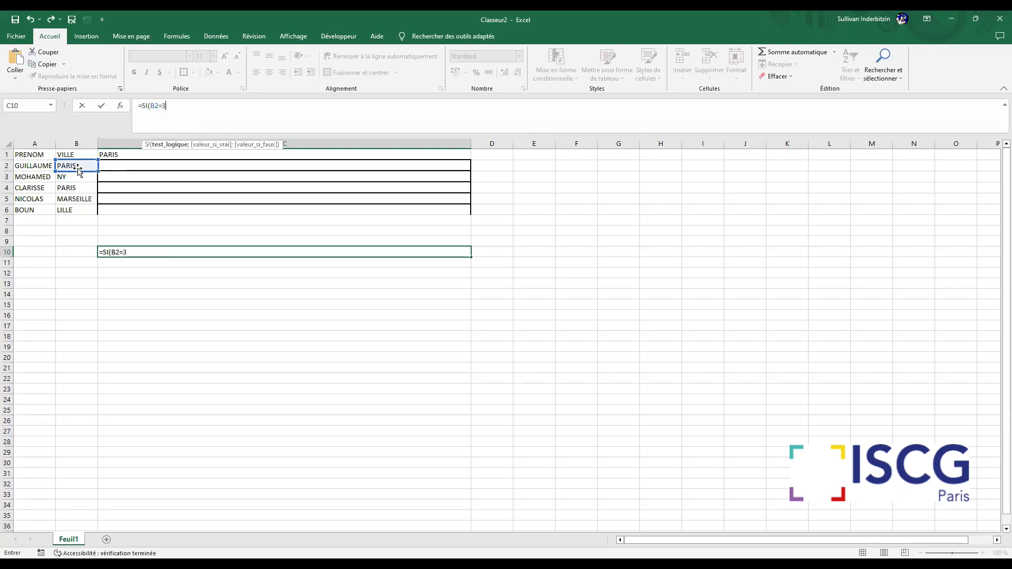
text("PARIS")
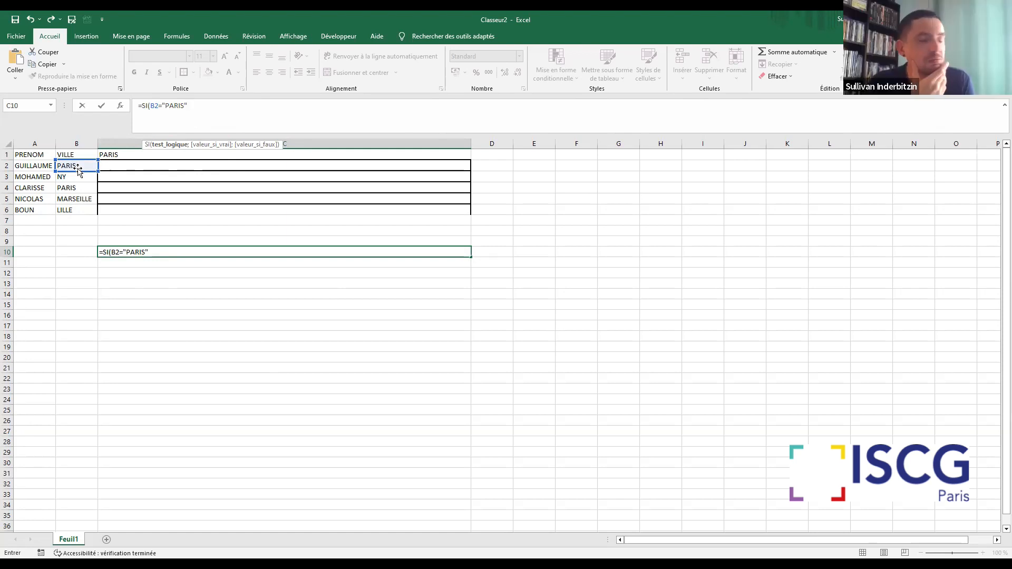
Change the city text in the logical test to lowercase "paris"
double_click(165, 106)
text(par)
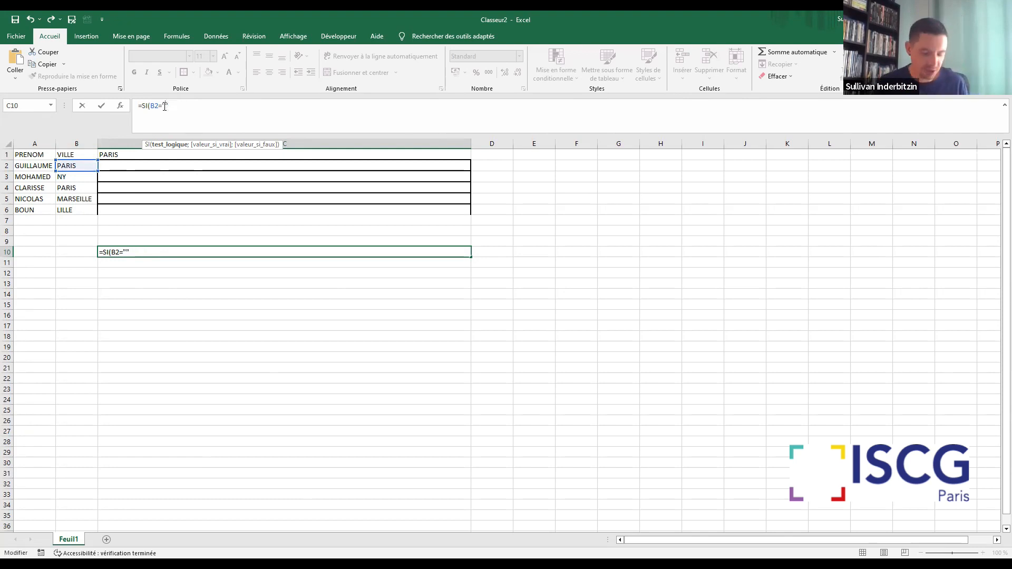
text(is")
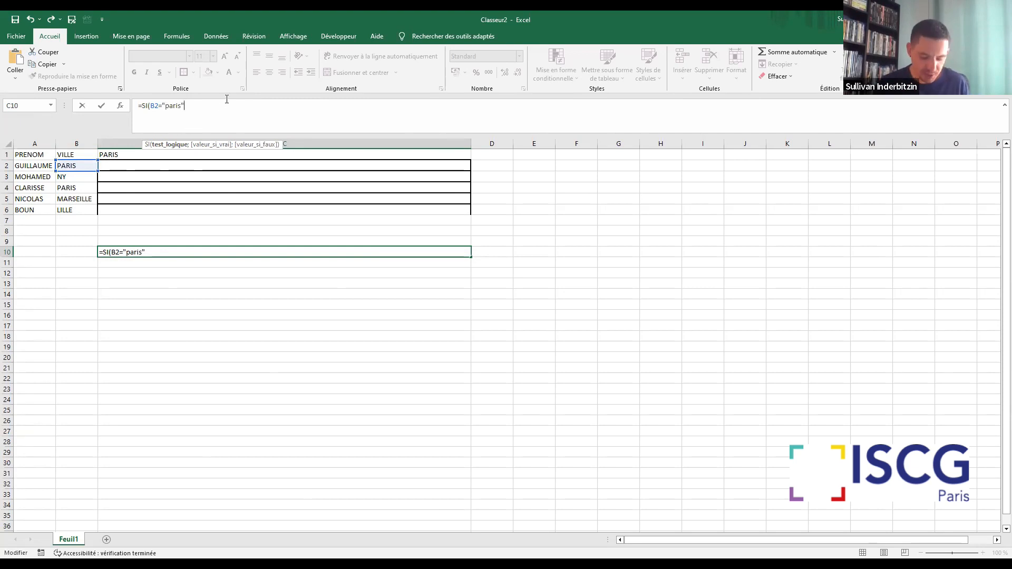
text(;)
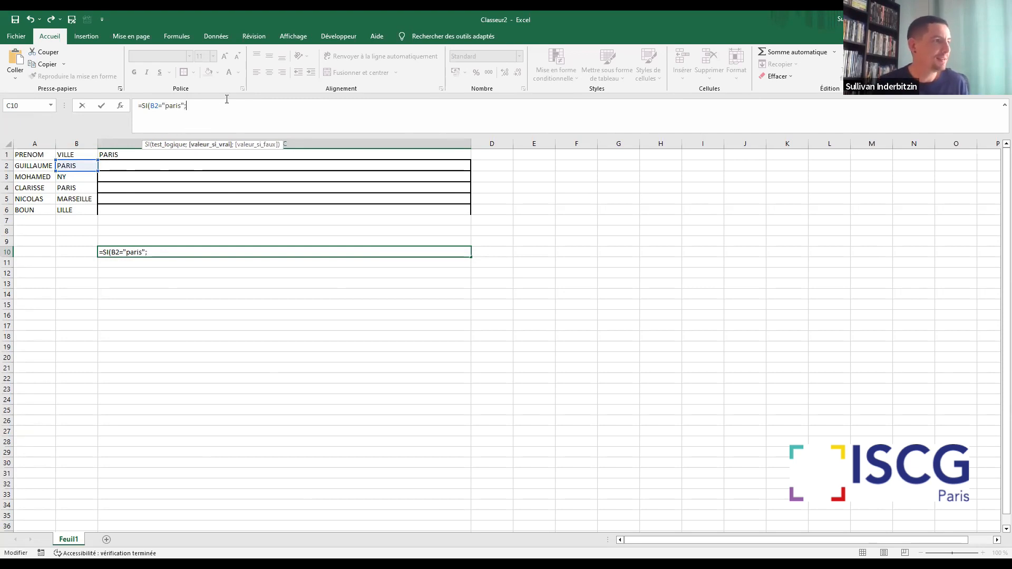
text(")
text(PASS)
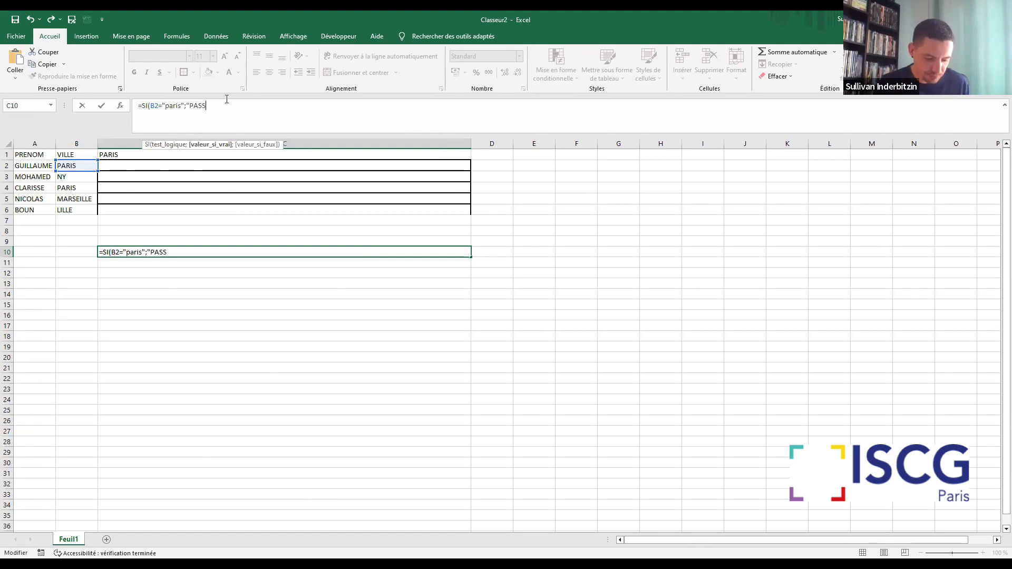
text(E";)
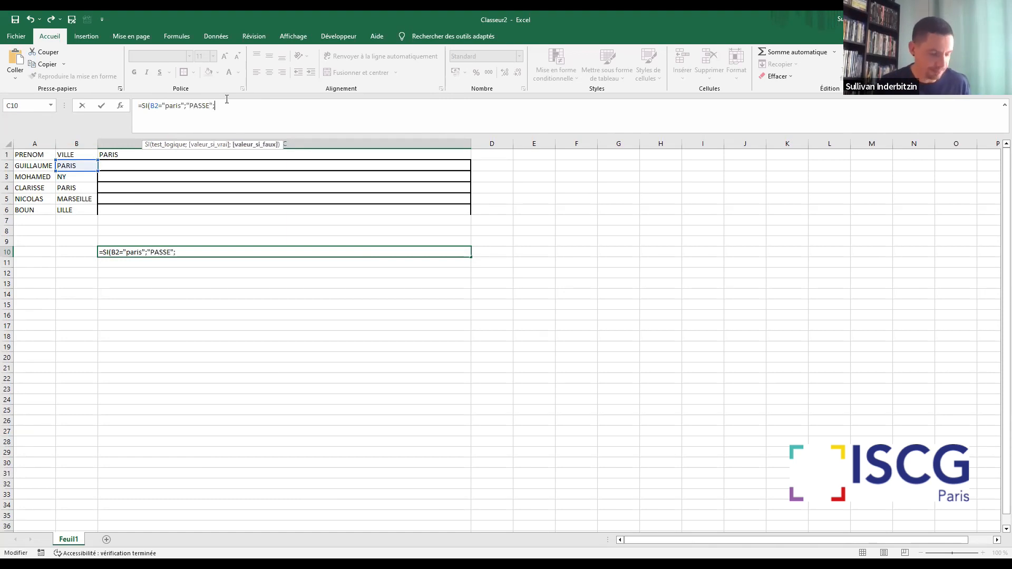
text("RESTE"))
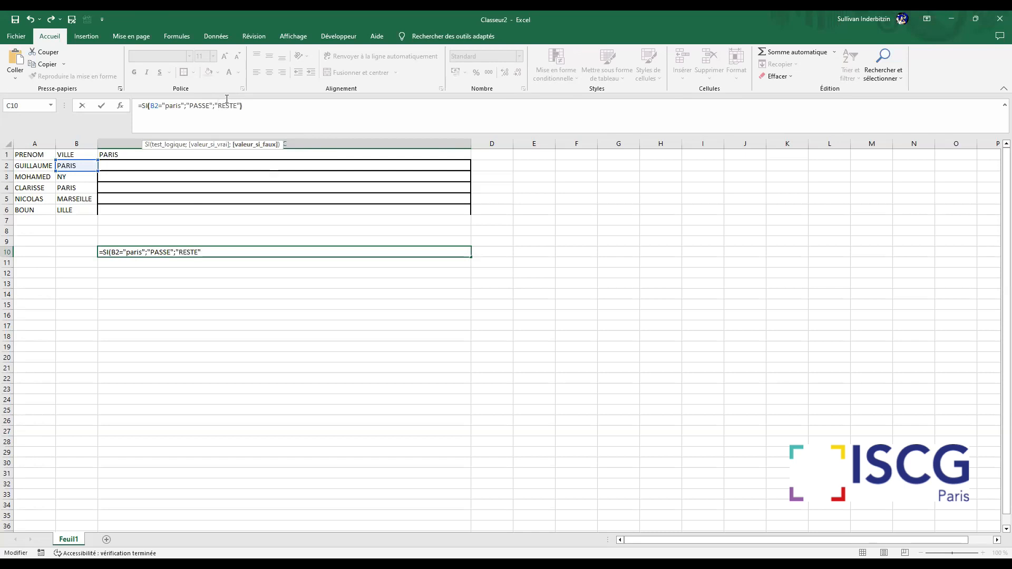
Complete the C10 formula with "PASSE" if true and "RESTE" if false, validate it and reselect the cell
key(Return)
click(132, 252)
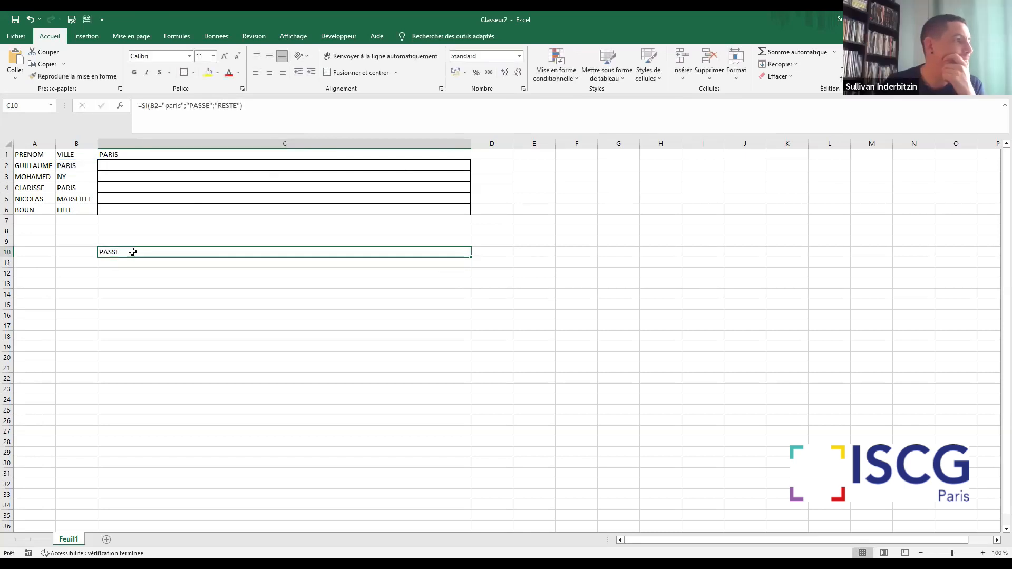
Remove the true and false results from the C10 formula, keeping only =SI(B2="paris"
drag(242, 106, 183, 105)
key(BackSpace)
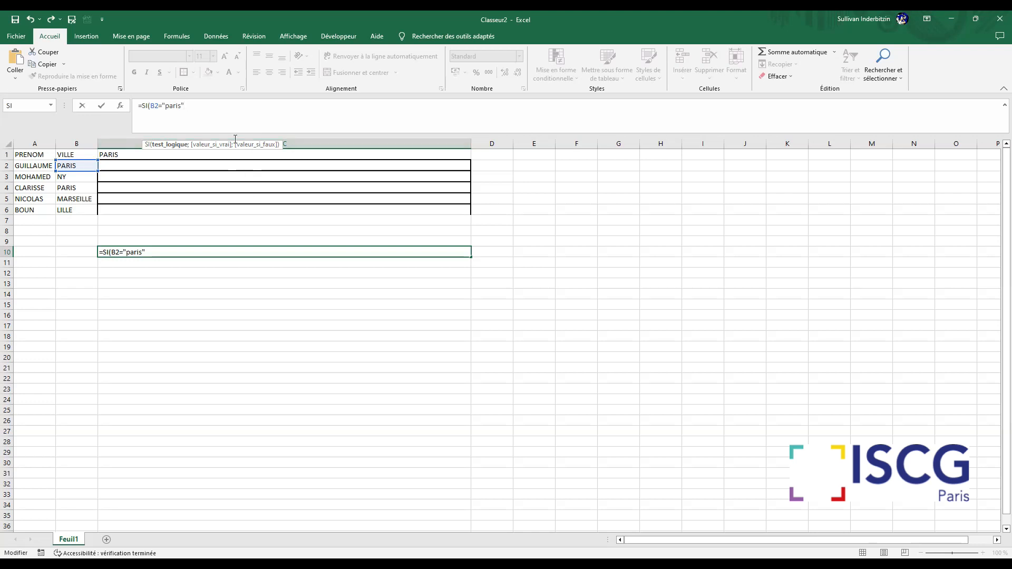
drag(199, 109, 139, 109)
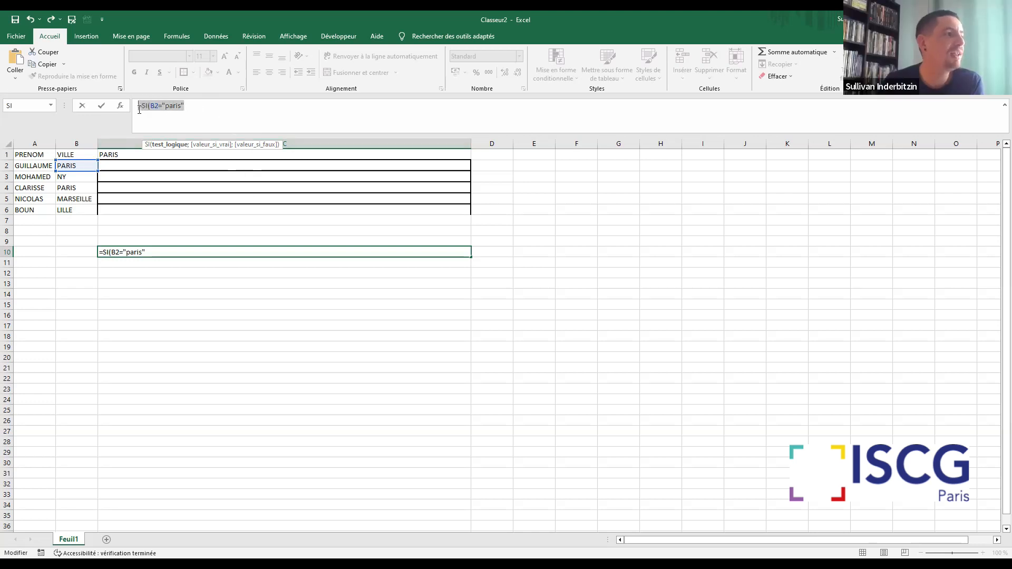
click(206, 115)
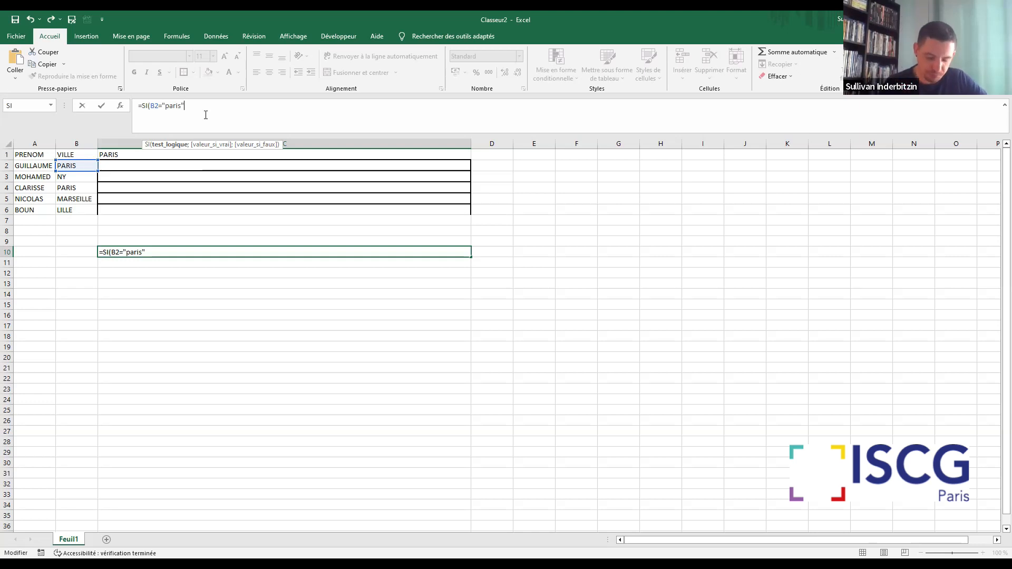
Complete the C10 formula with "JE PASSE" if true and "JE PASSE PAS" if false, and validate it
text(;)
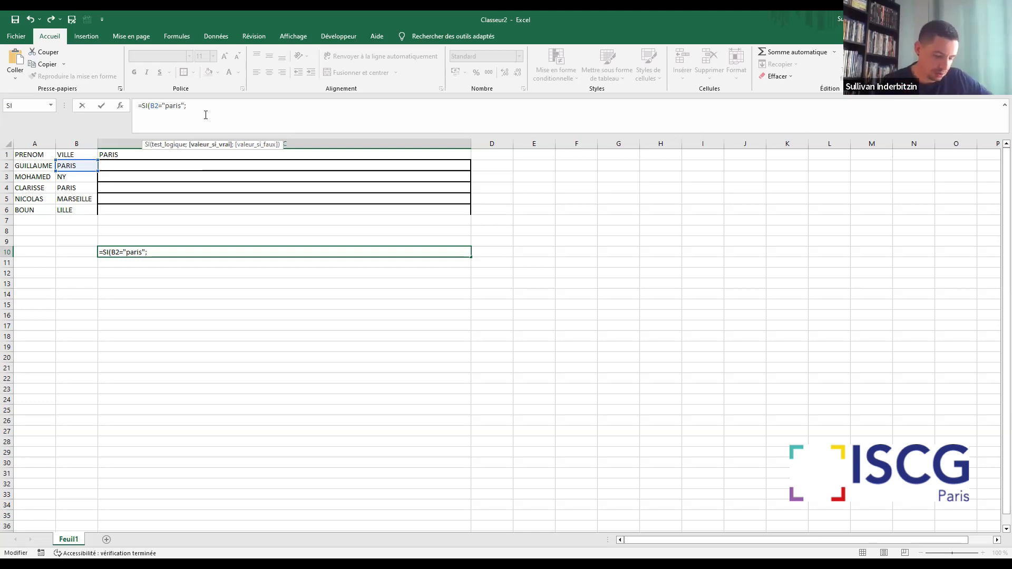
text("JE PAS)
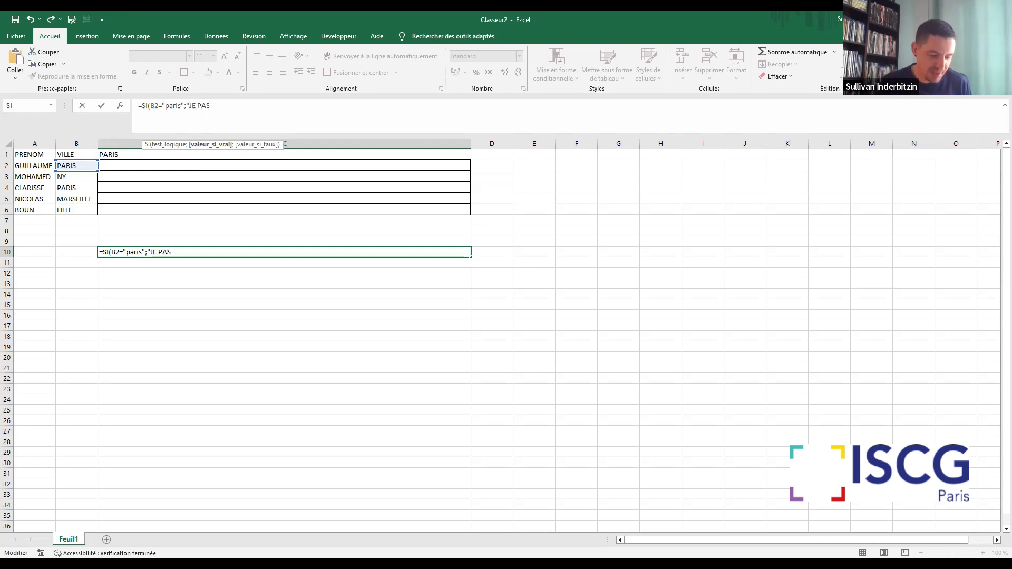
text(SE")
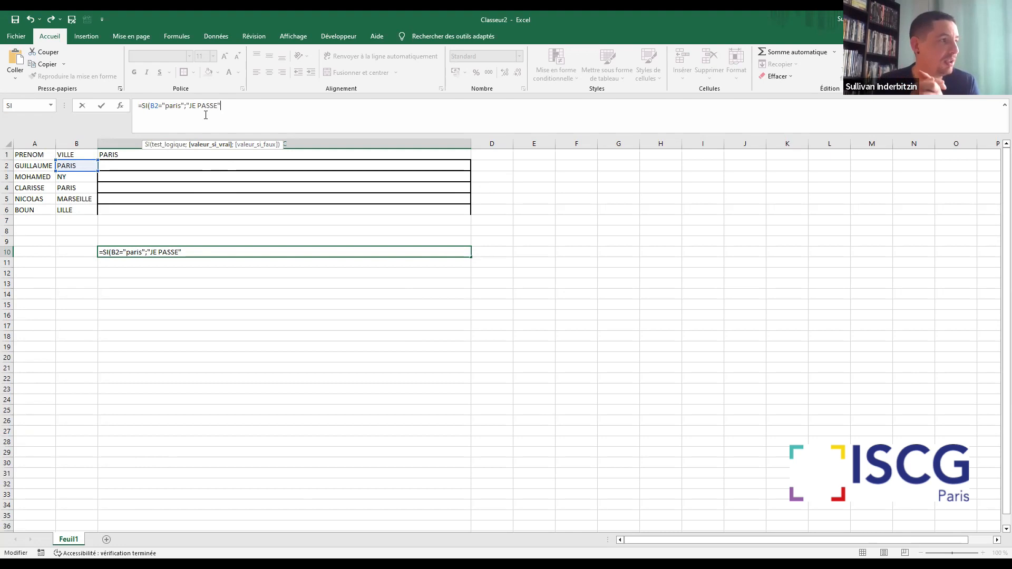
text(;)
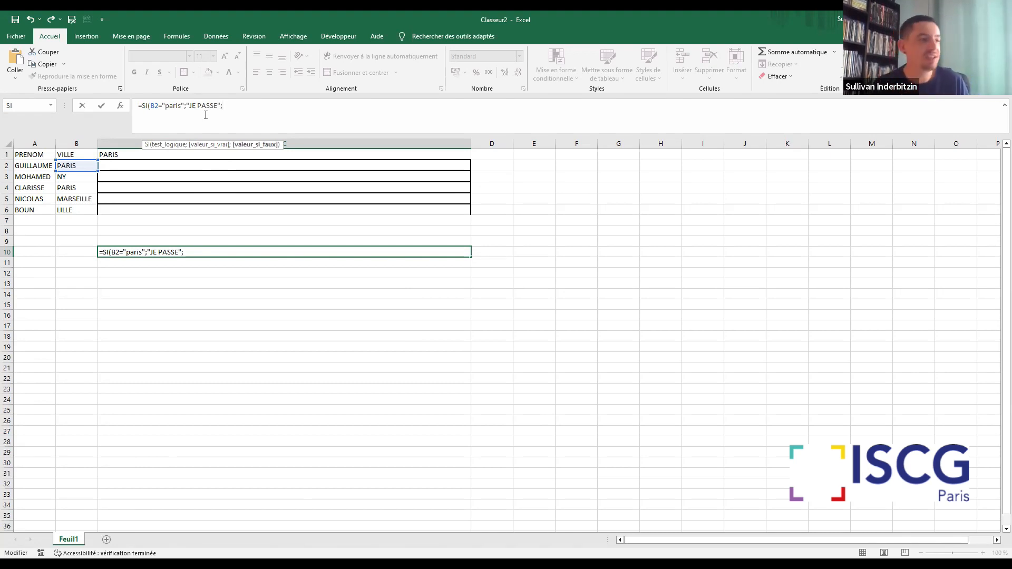
text("JE PASS)
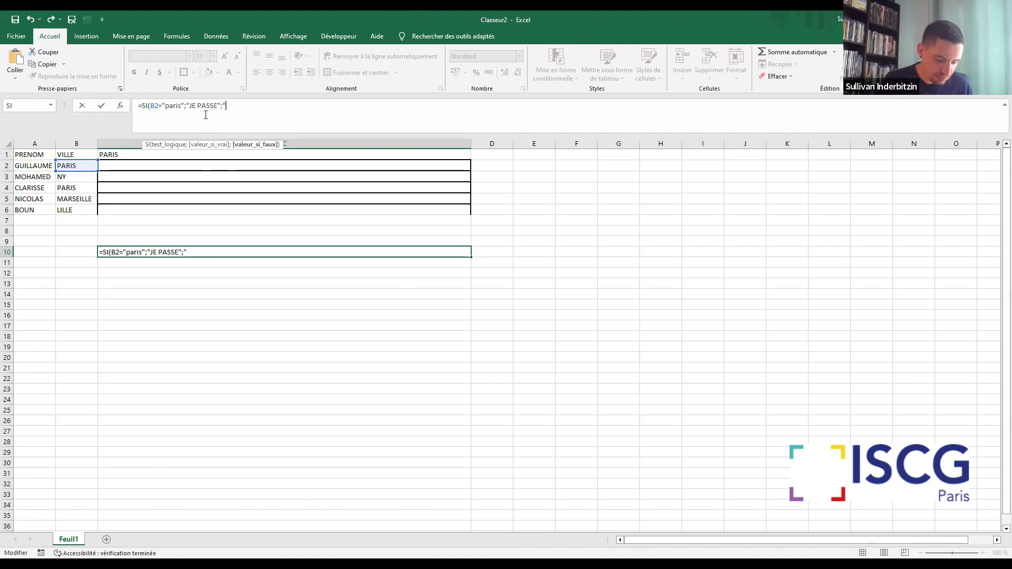
text(E PAS")
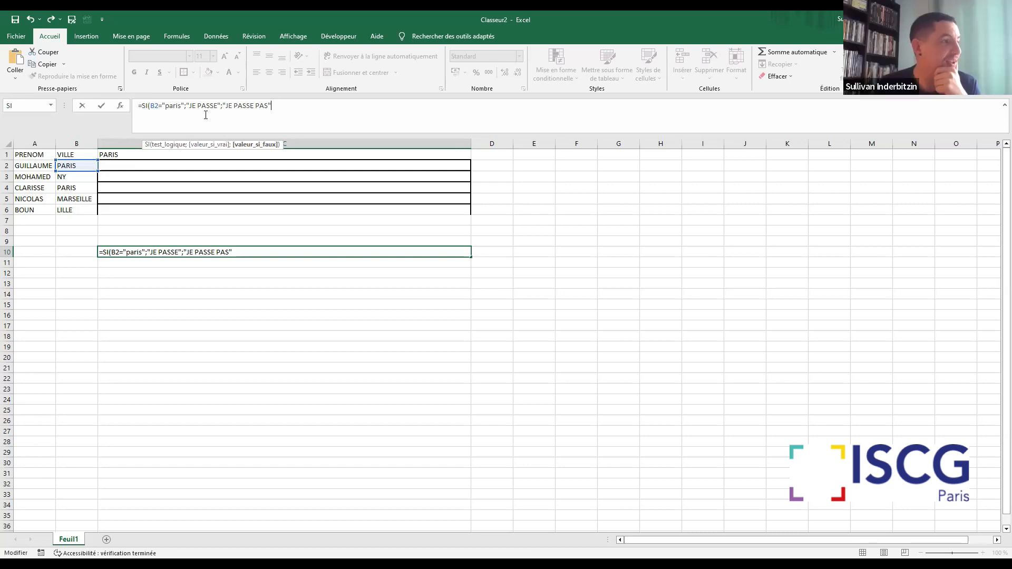
text())
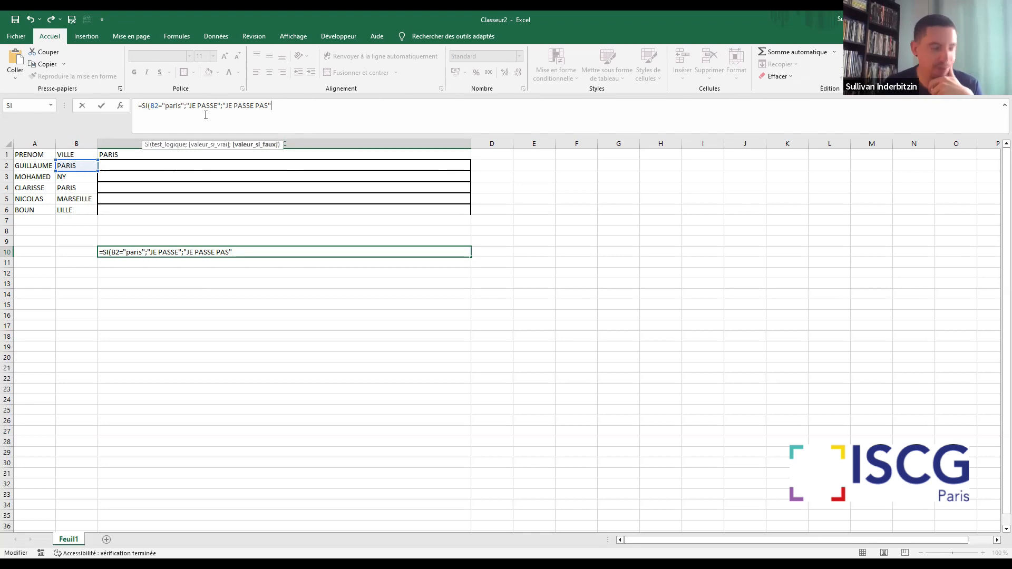
key(Return)
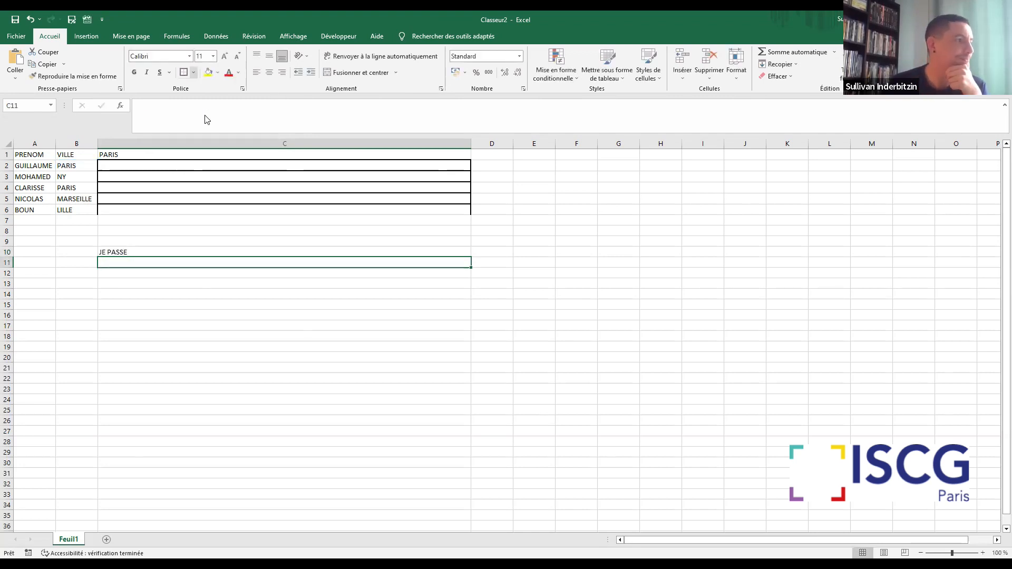
Copy the full SI formula text from C10 into C2 and validate it
click(171, 253)
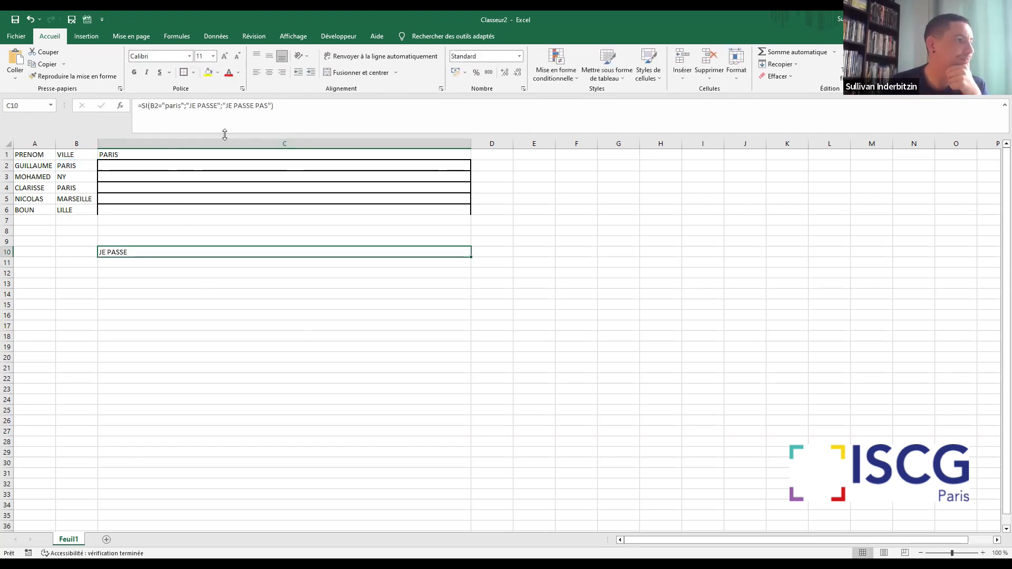
drag(276, 105, 119, 92)
key(ctrl+c)
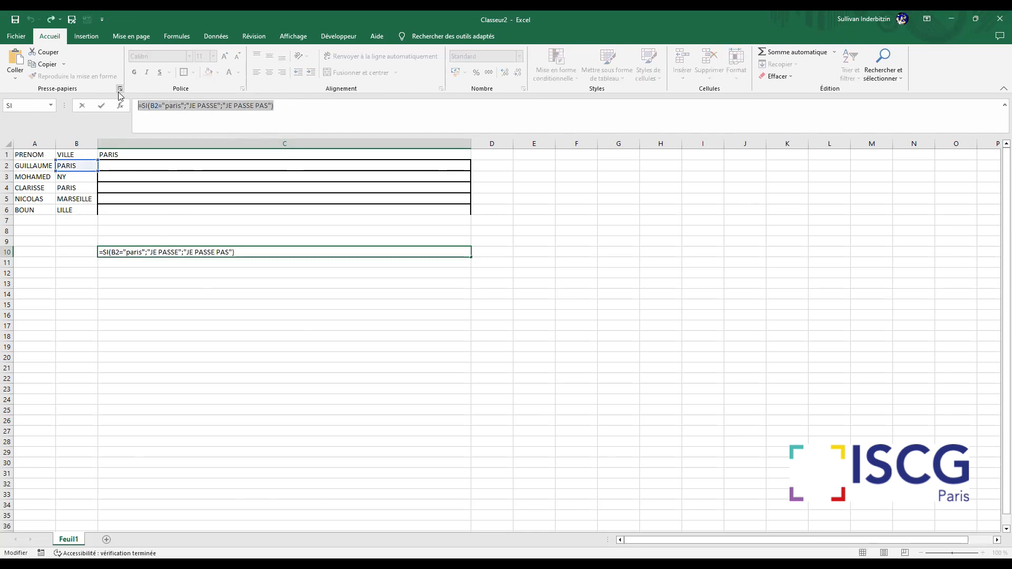
key(Return)
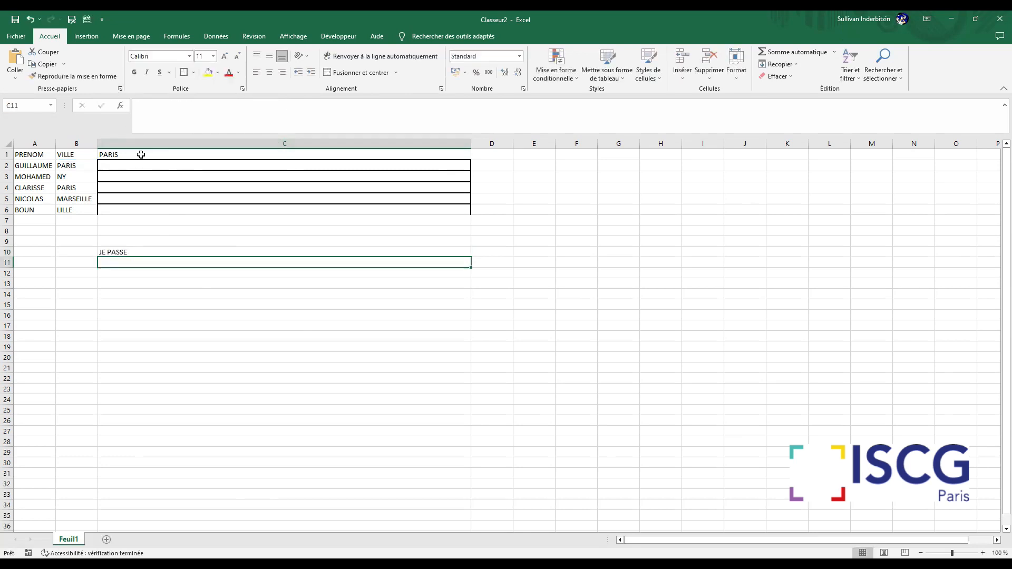
click(141, 165)
click(179, 109)
key(ctrl+v)
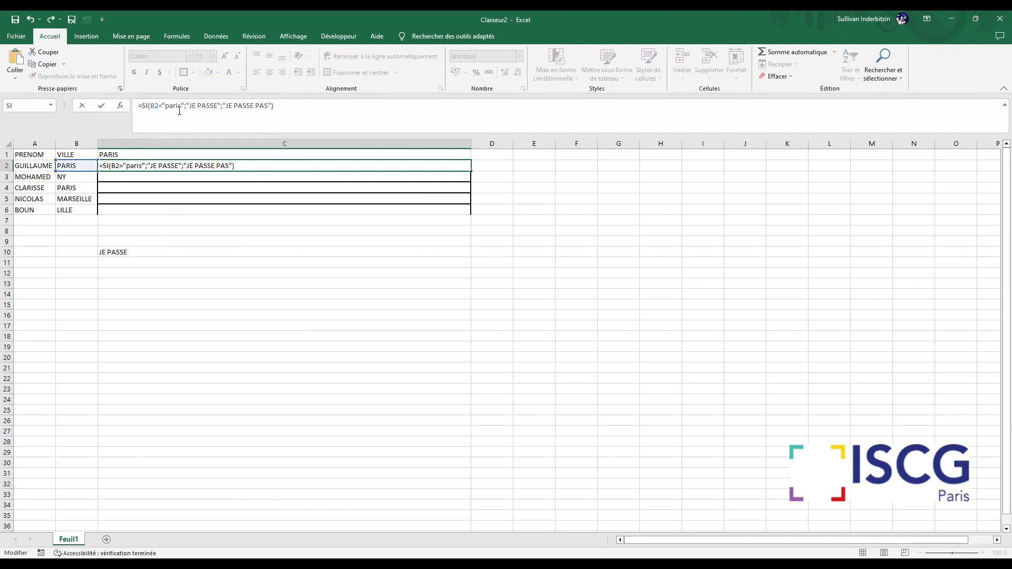
key(Return)
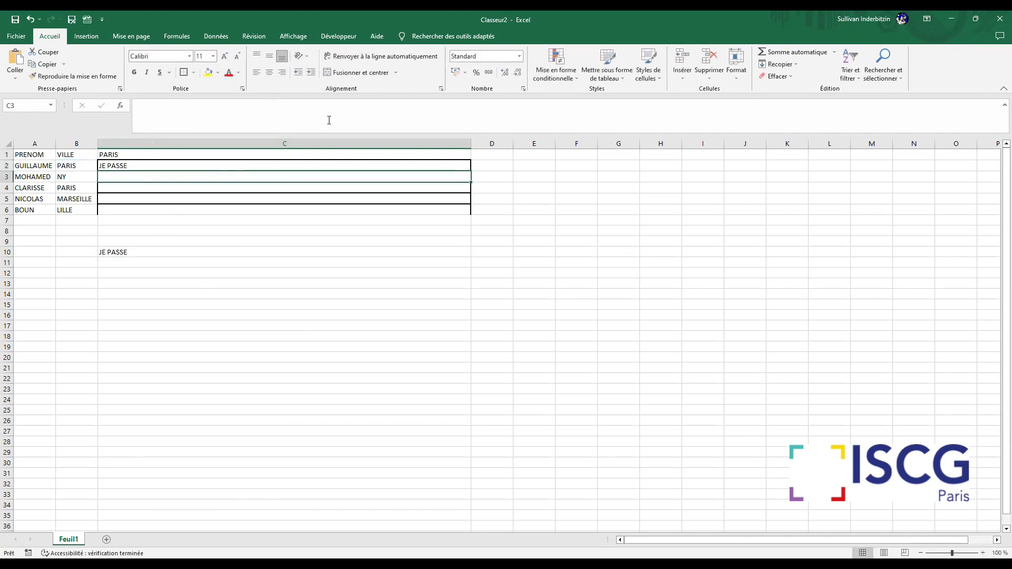
Fill the C2 formula down through C6 and deselect the range
click(327, 165)
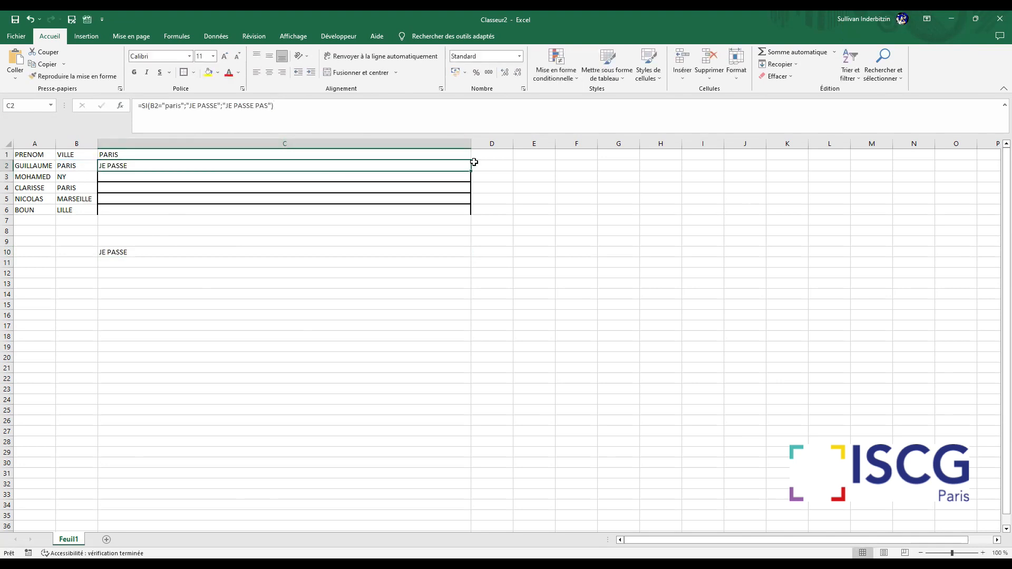
drag(473, 174, 474, 212)
click(345, 333)
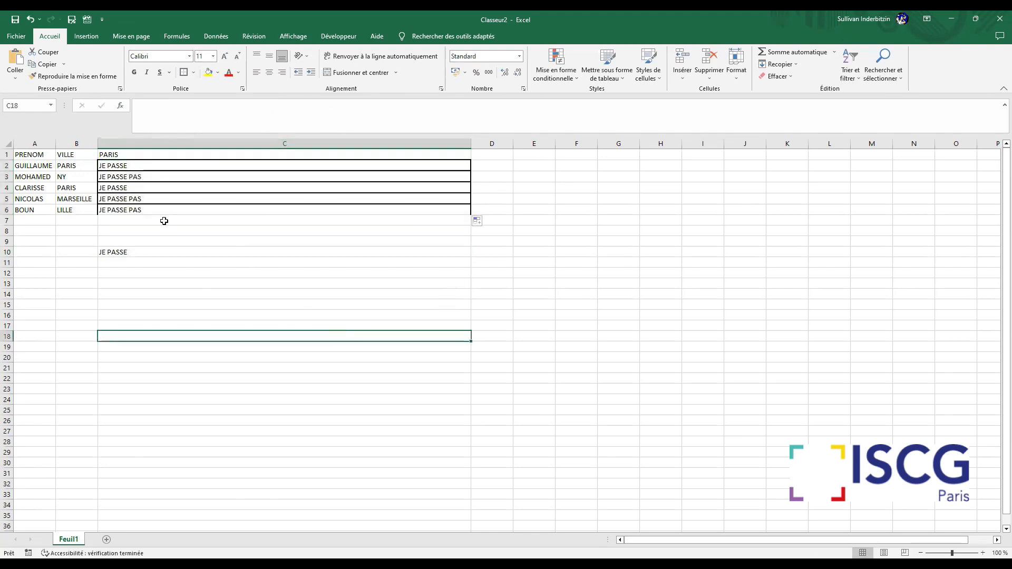
Examine the city text in B2 and the SI formulas in the cells of C2:C6
click(78, 167)
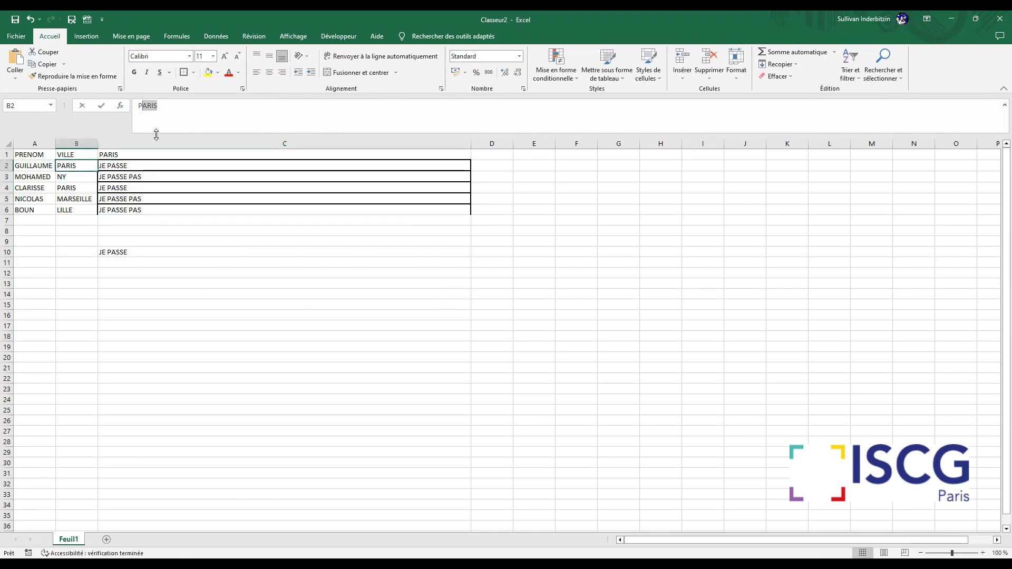
click(167, 167)
click(198, 260)
click(199, 210)
click(198, 174)
click(206, 188)
click(206, 211)
click(206, 176)
click(206, 165)
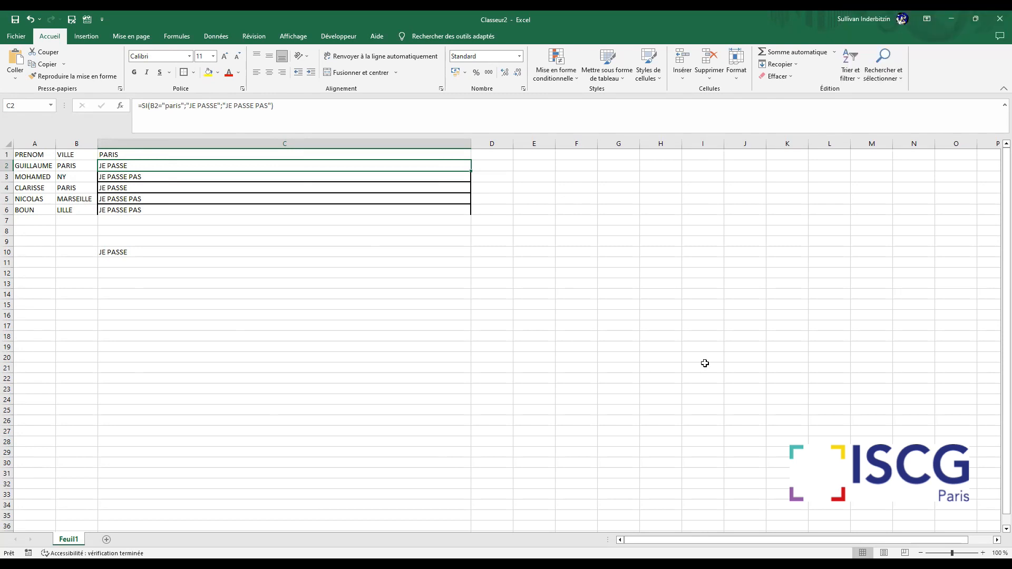
Clear the SI formula from C10
click(172, 251)
key(Delete)
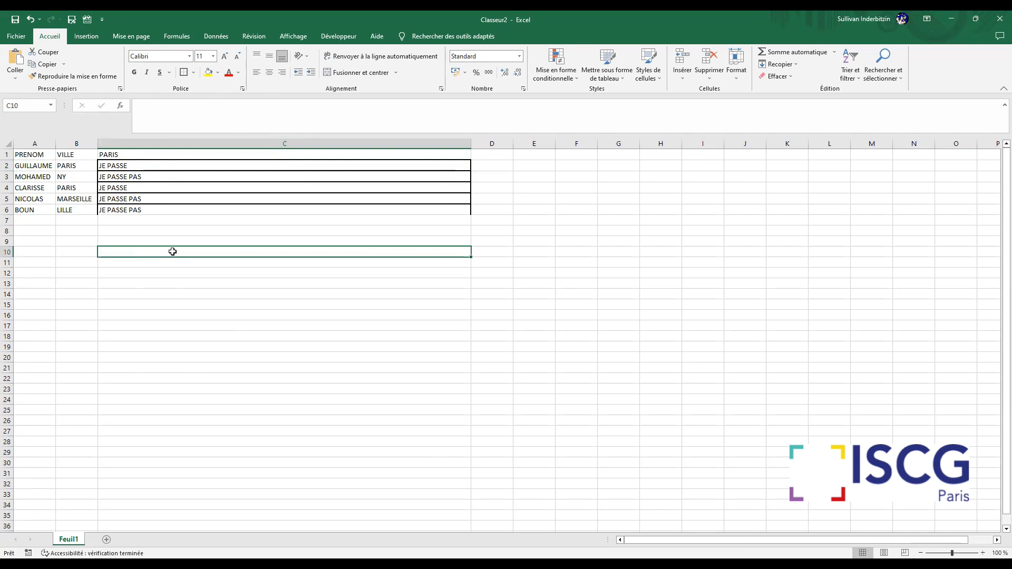
Try an SI formula in C10 with b2="JE PASSE TE VOIR" as the logical test
text(=)
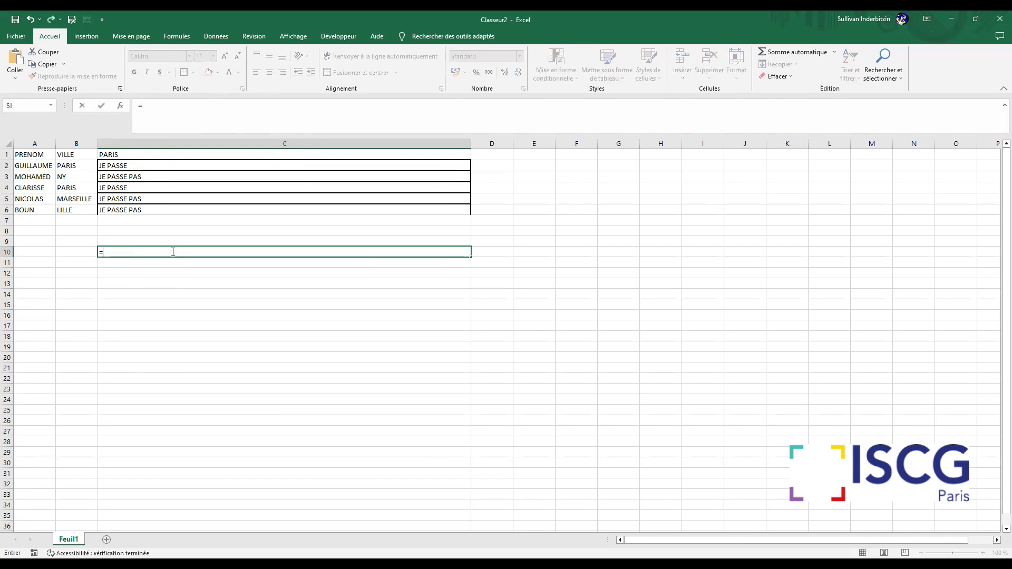
text(si)
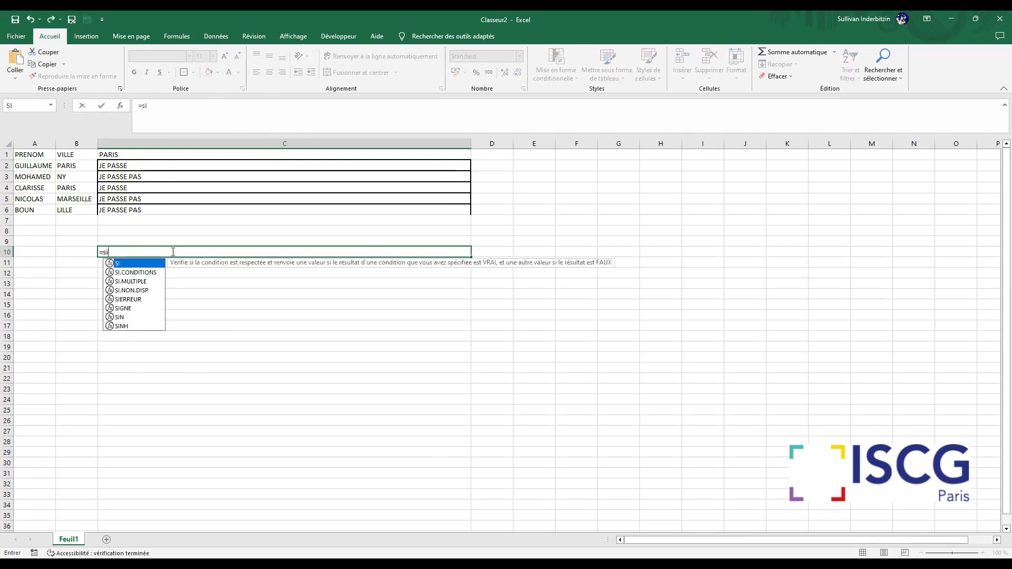
text(()
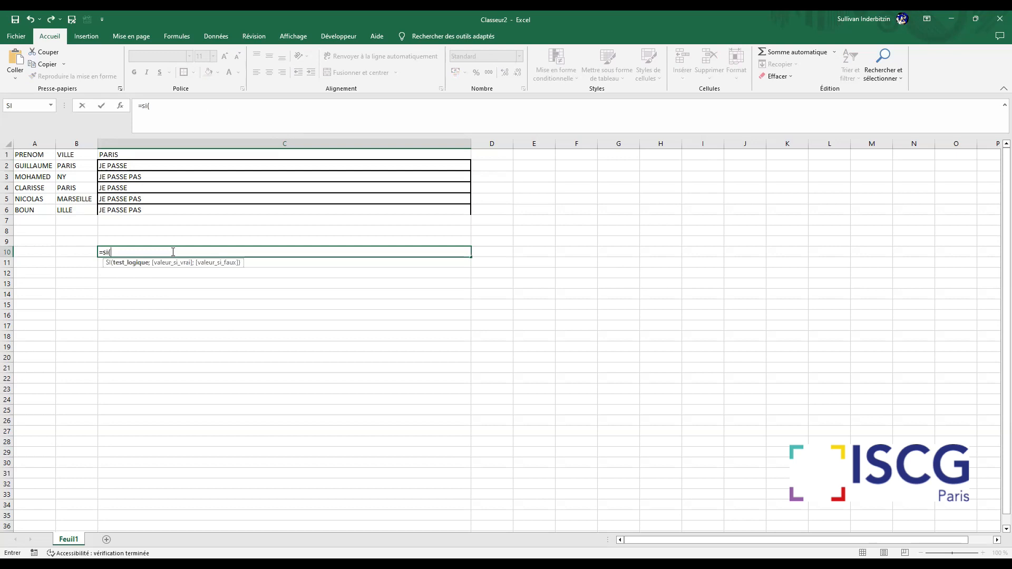
text(b2")
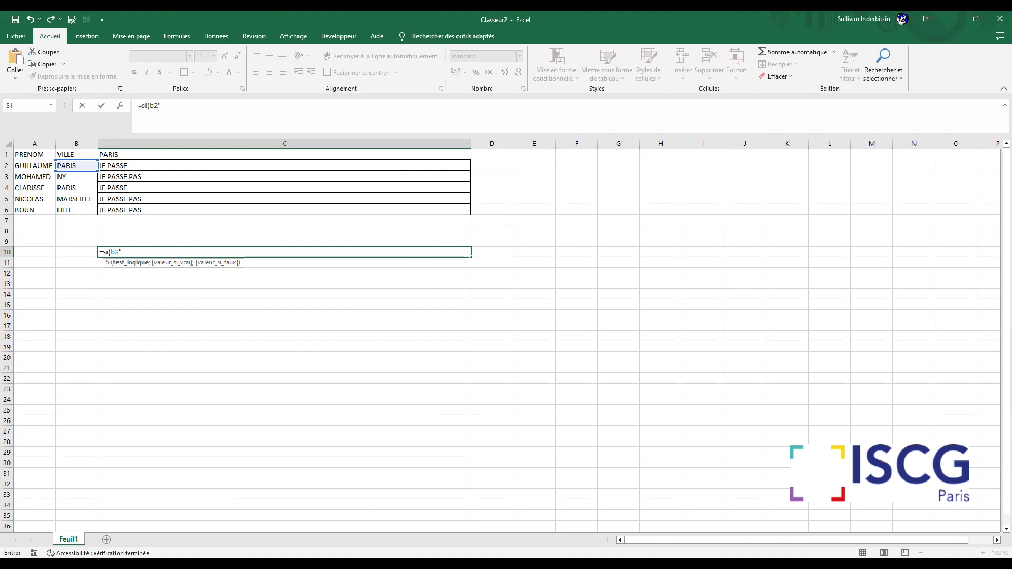
key(BackSpace)
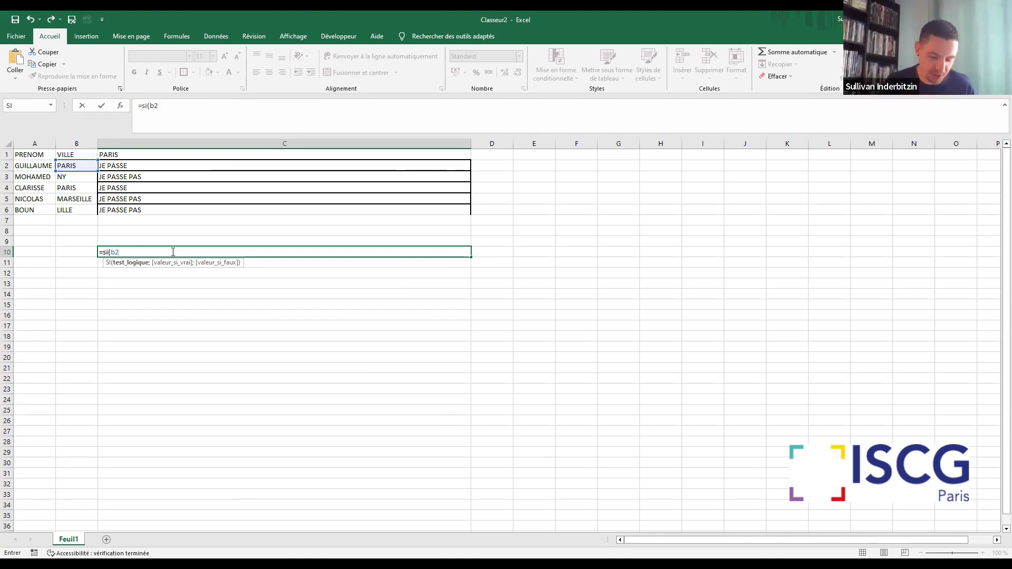
text(="JE PASSE TE VOIR)
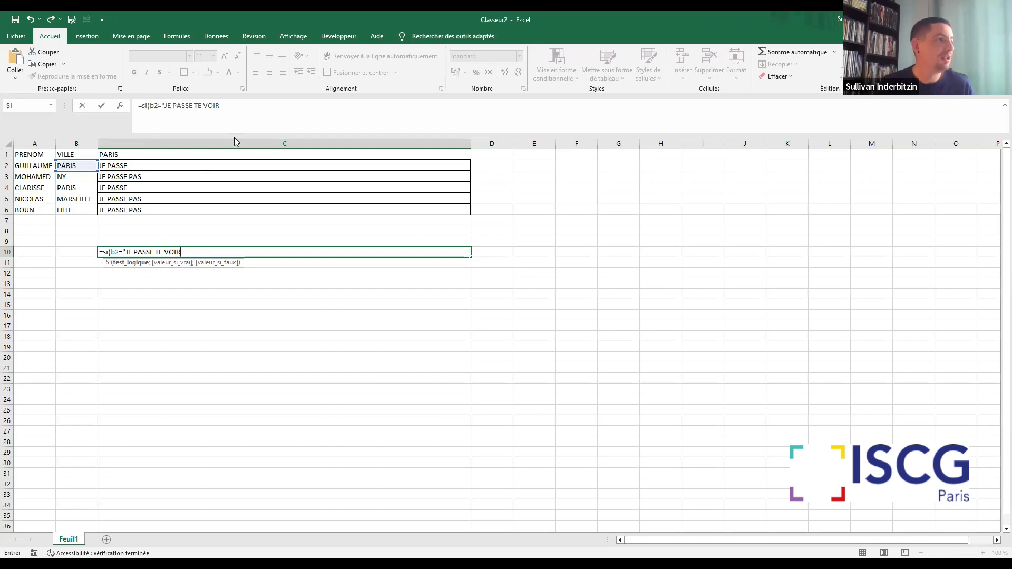
text(")
drag(246, 100, 132, 102)
key(Right)
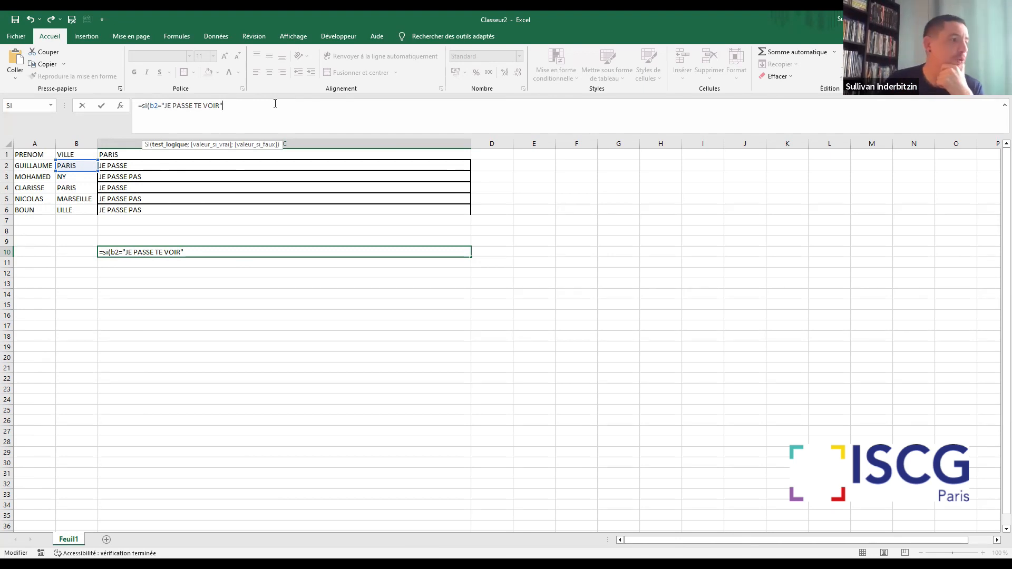
Erase the whole trial formula from C10 and validate the empty cell
key(BackSpace)
key(BackSpace)
key(BackSpace)
key(BackSpace)
key(BackSpace)
key(BackSpace)
key(BackSpace)
key(BackSpace)
key(BackSpace)
key(BackSpace)
key(BackSpace)
key(BackSpace)
key(BackSpace)
key(BackSpace)
key(BackSpace)
key(BackSpace)
key(BackSpace)
key(BackSpace)
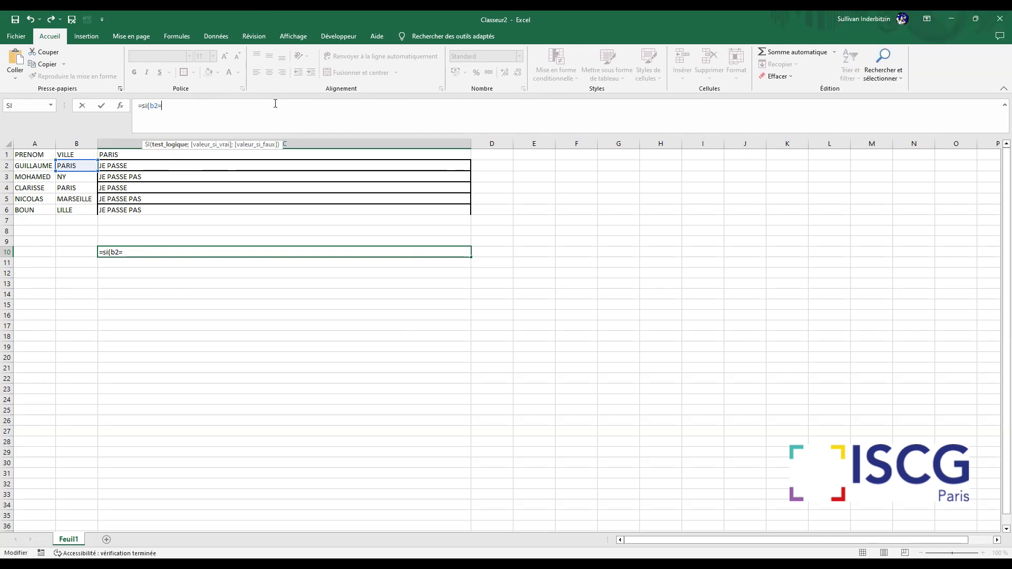
key(BackSpace)
key(BackSpace)
key(BackSpace)
key(BackSpace)
key(BackSpace)
key(BackSpace)
key(BackSpace)
key(Return)
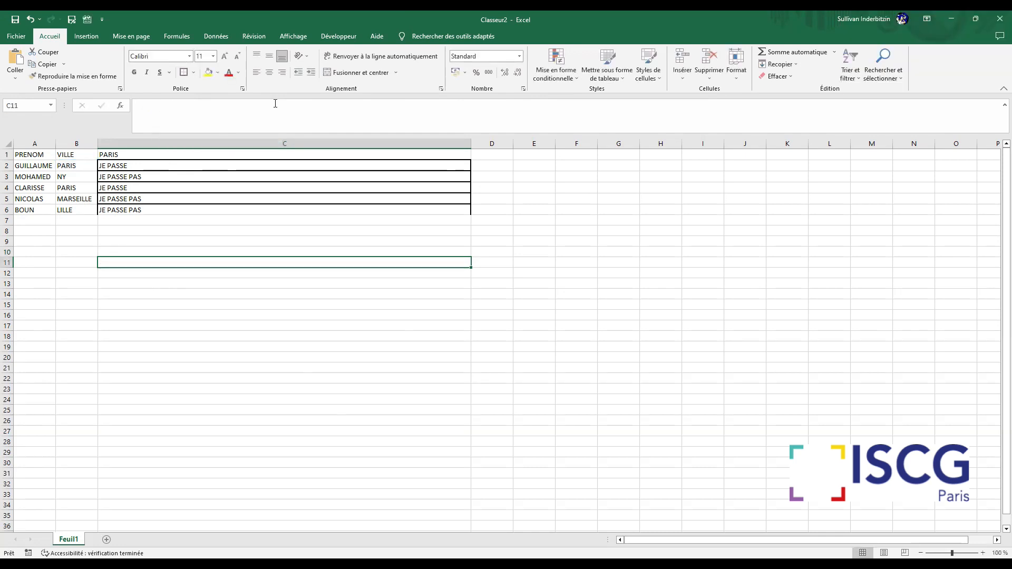
Open the empty cell C8 for editing
click(166, 231)
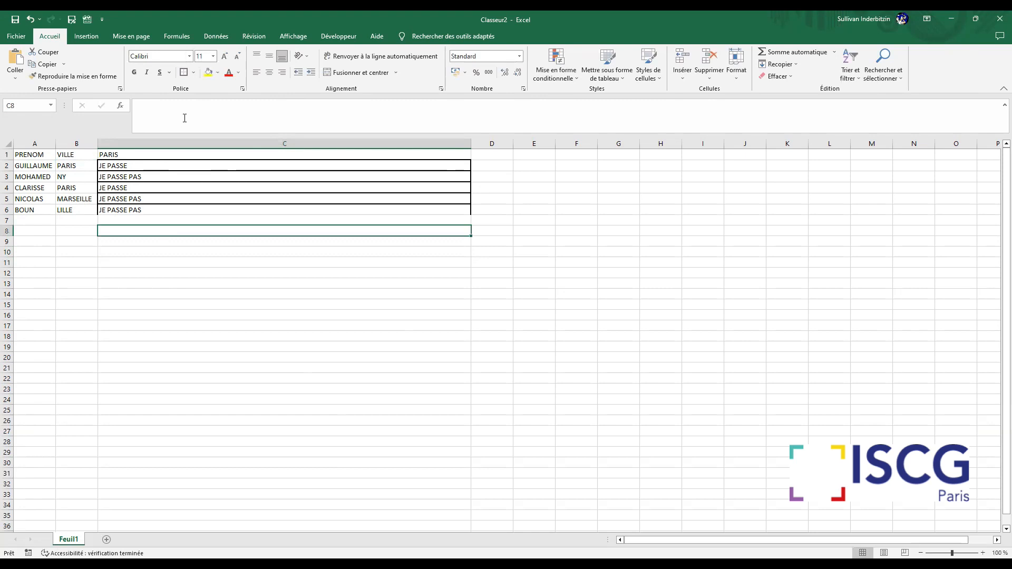
click(185, 118)
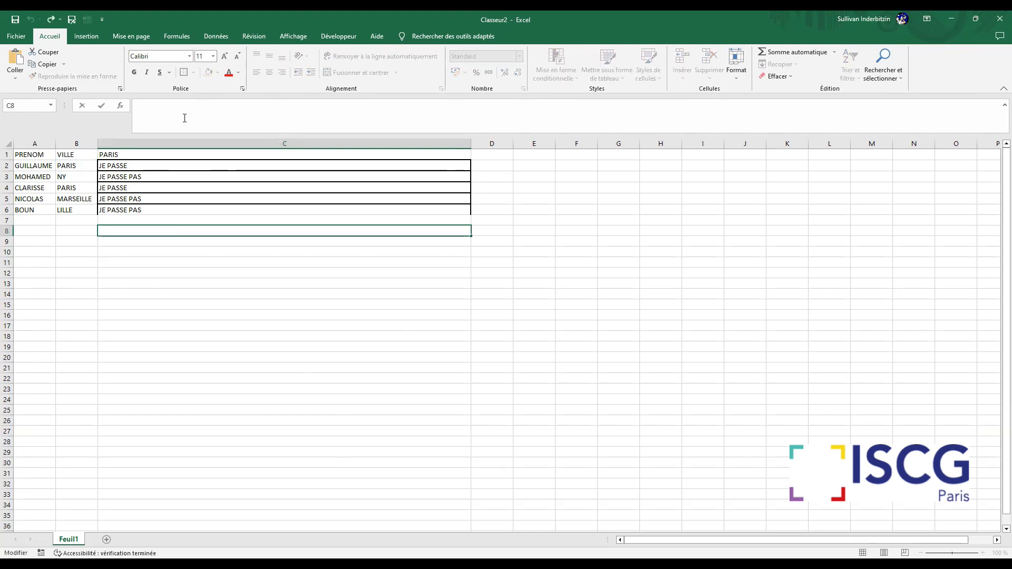